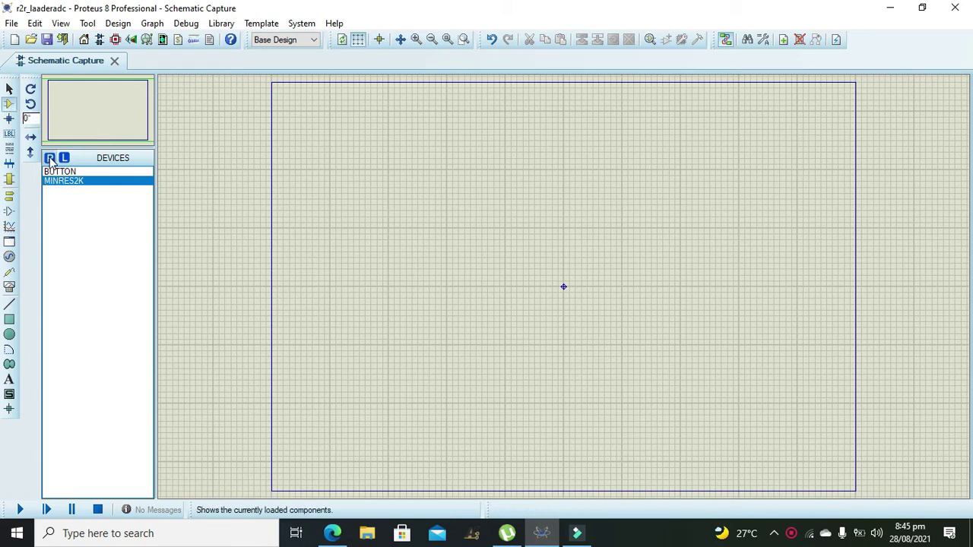
- Search Pick Devices for '2k' and filter the results to the 0.6W Metal Film resistors
{"action": "left_click", "coordinate": [49, 158]}
{"action": "type", "text": "2"}
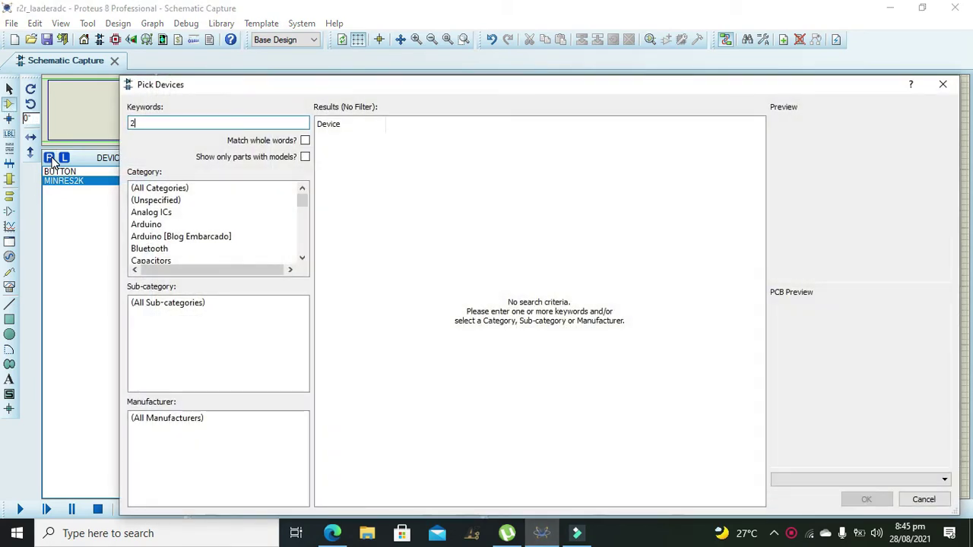
{"action": "type", "text": "k"}
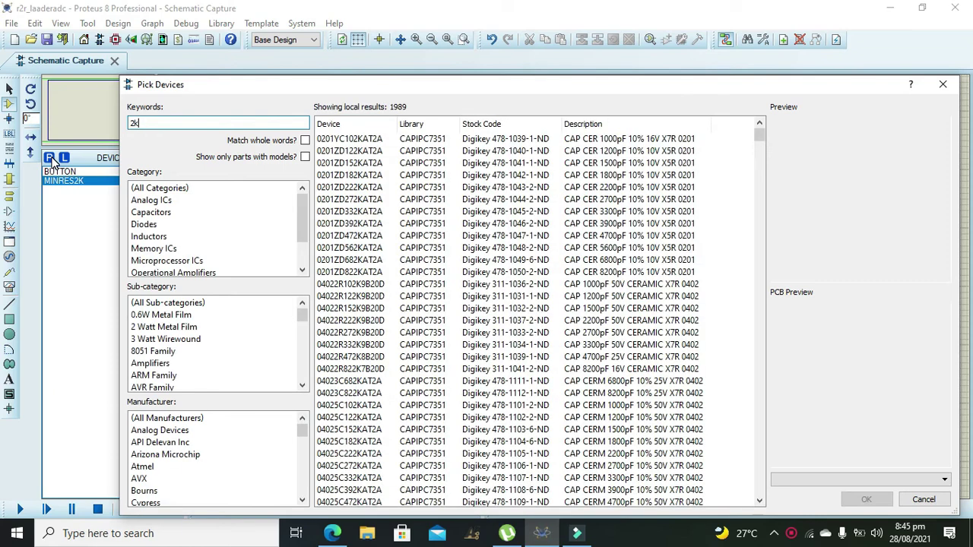
{"action": "left_click", "coordinate": [139, 318]}
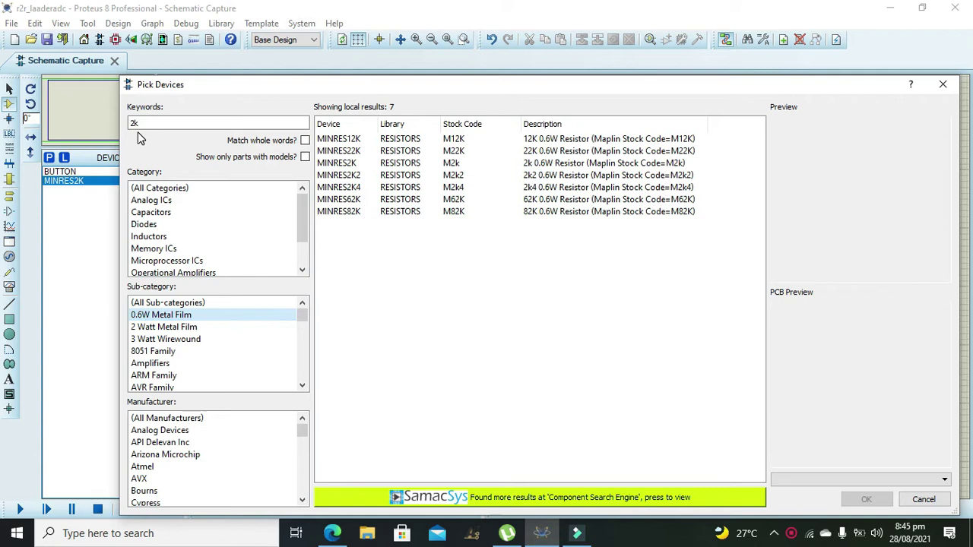
{"action": "left_click_drag", "start_coordinate": [323, 91], "coordinate": [303, 91]}
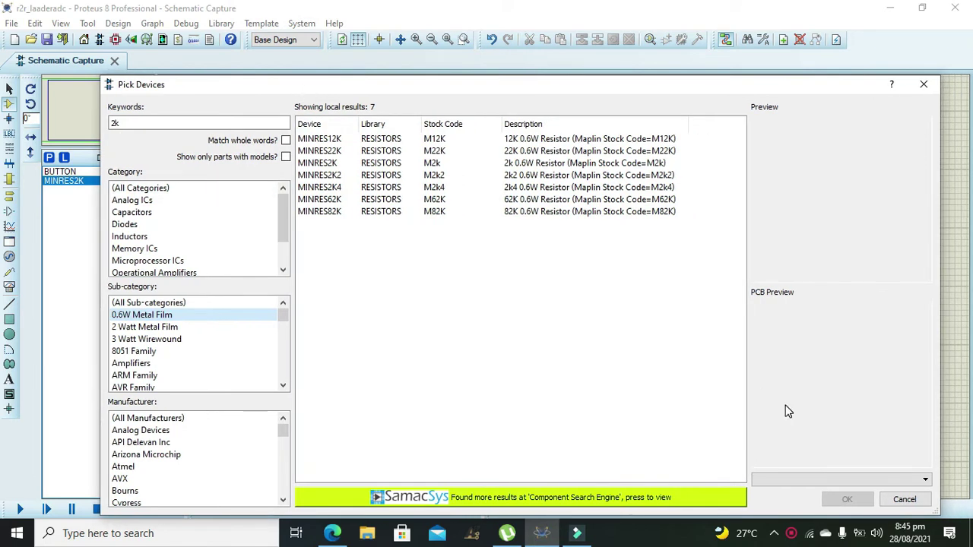
- Add MINRES2K to the device list, place it as R1 and rotate it clockwise to vertical
{"action": "left_click", "coordinate": [449, 164]}
{"action": "left_click", "coordinate": [847, 499]}
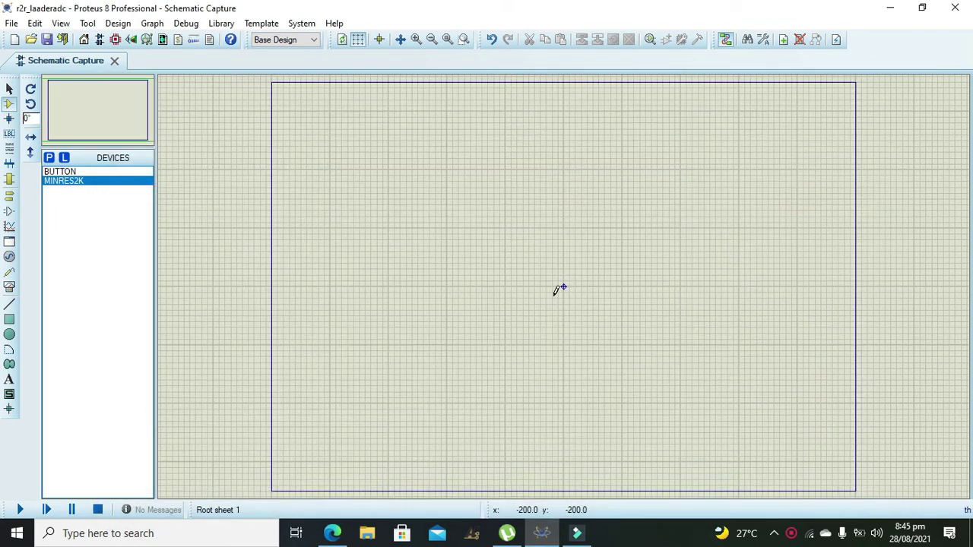
{"action": "left_click", "coordinate": [559, 289]}
{"action": "left_click", "coordinate": [427, 243]}
{"action": "right_click", "coordinate": [433, 242]}
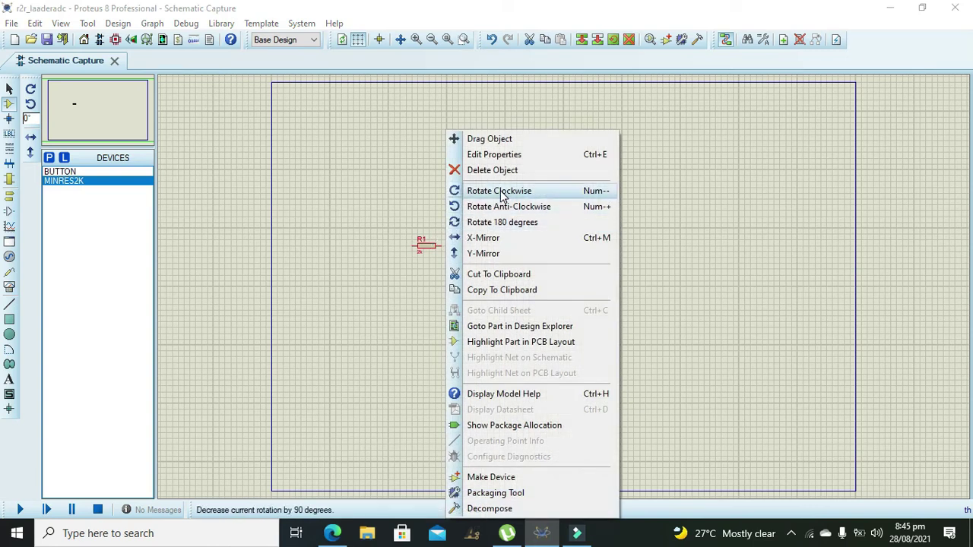
{"action": "left_click", "coordinate": [500, 191]}
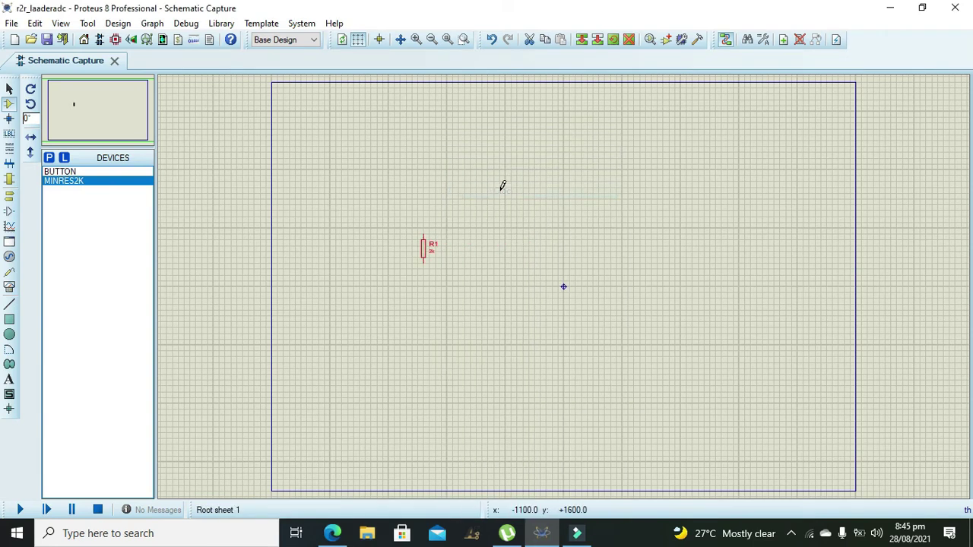
- Zoom in and move R1 down and to the right on the sheet
{"action": "left_click", "coordinate": [416, 39]}
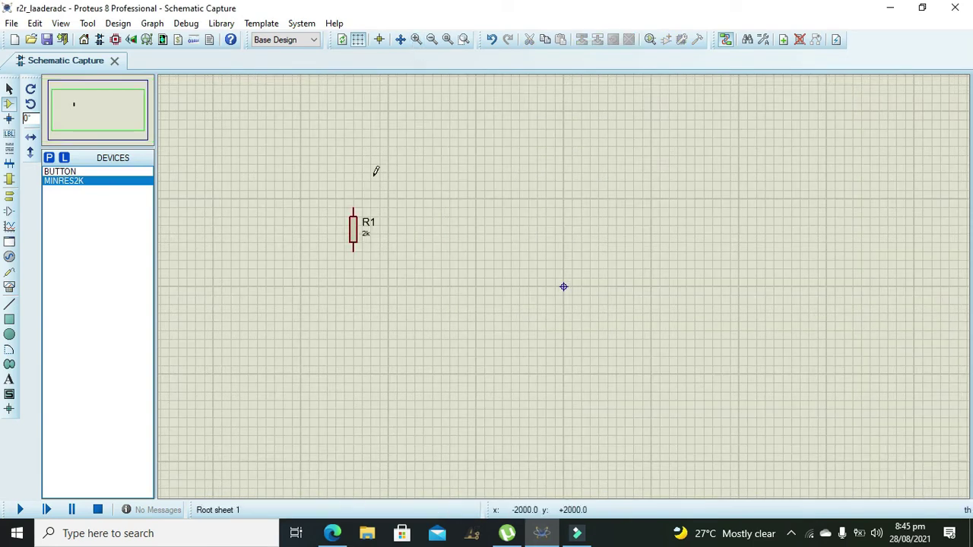
{"action": "left_click", "coordinate": [365, 236]}
{"action": "left_click_drag", "start_coordinate": [401, 253], "coordinate": [374, 280]}
{"action": "key", "text": "Escape"}
- Copy R1 and paste a duplicate upright resistor R2 beside it
{"action": "right_click", "coordinate": [363, 270]}
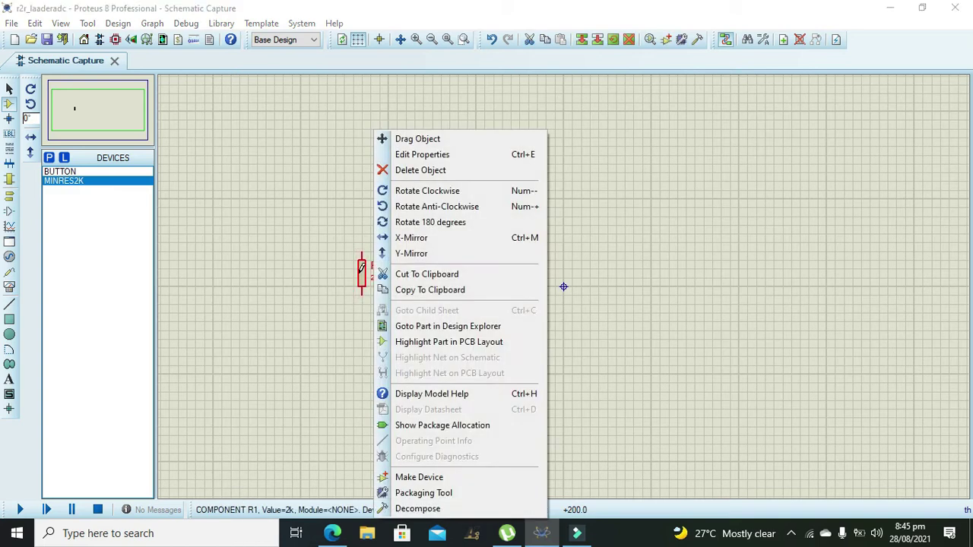
{"action": "left_click", "coordinate": [426, 290]}
{"action": "right_click", "coordinate": [427, 219]}
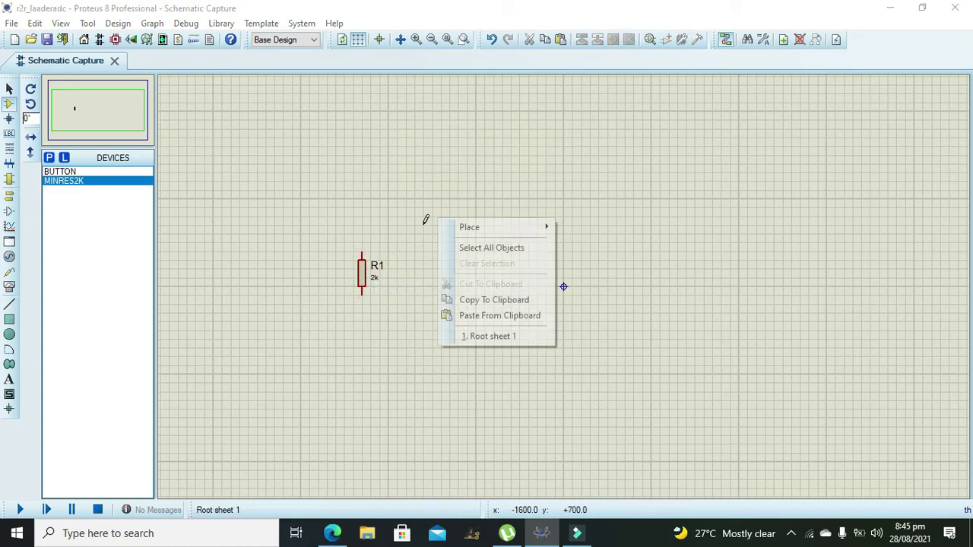
{"action": "left_click", "coordinate": [496, 316]}
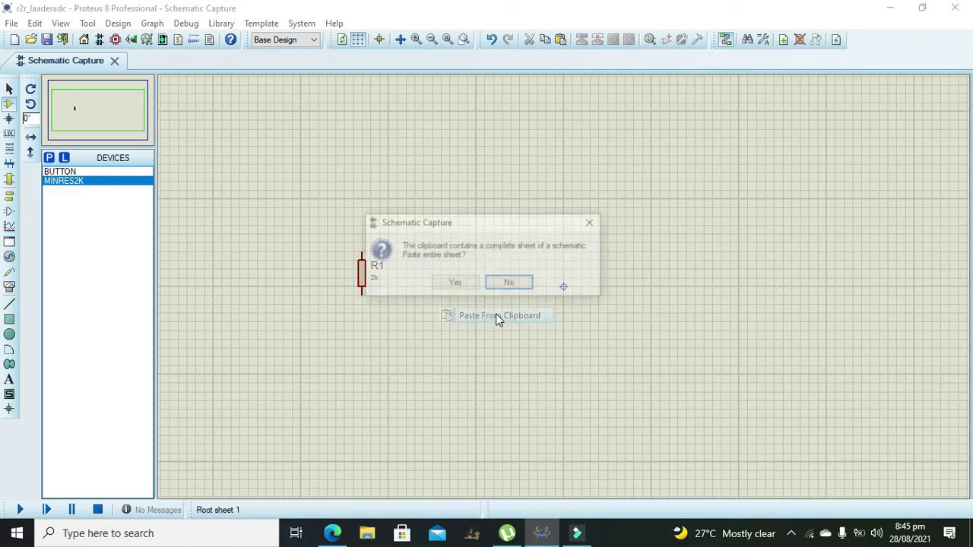
{"action": "left_click", "coordinate": [455, 283]}
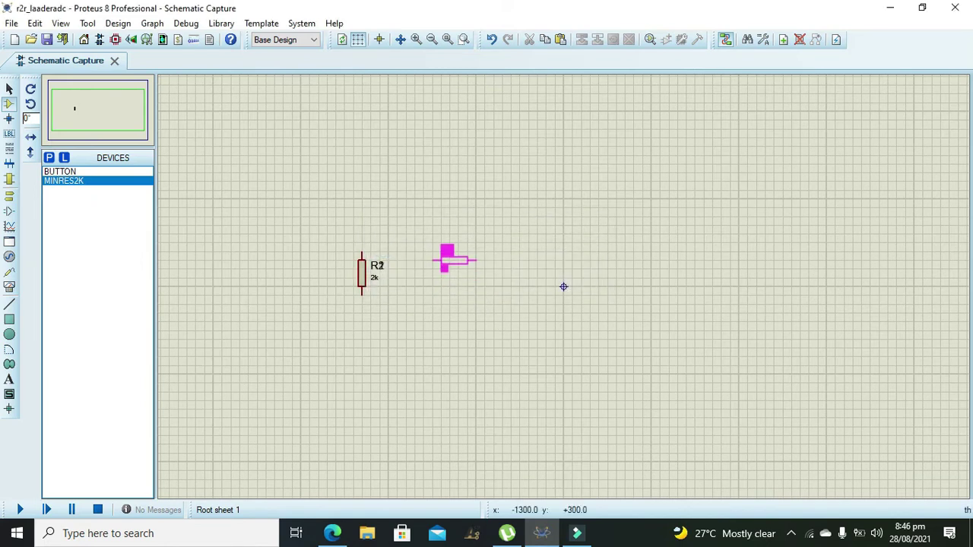
{"action": "right_click", "coordinate": [452, 254]}
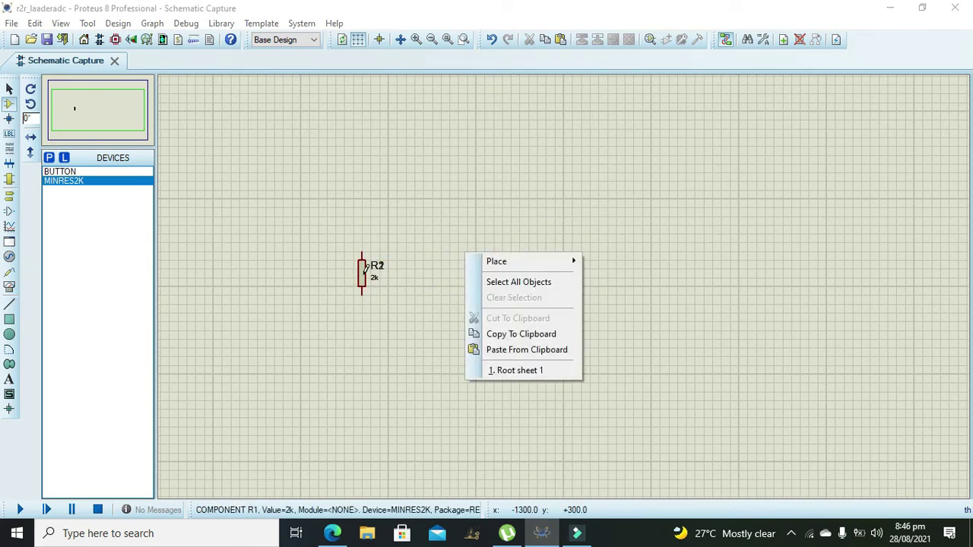
{"action": "left_click", "coordinate": [362, 277]}
{"action": "double_click", "coordinate": [362, 280]}
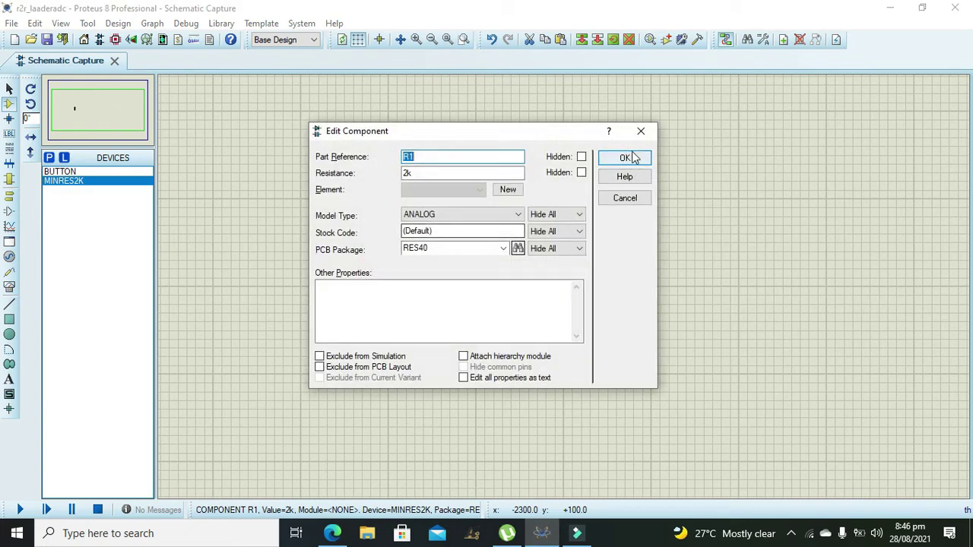
{"action": "left_click", "coordinate": [625, 199]}
{"action": "left_click_drag", "start_coordinate": [365, 279], "coordinate": [416, 274]}
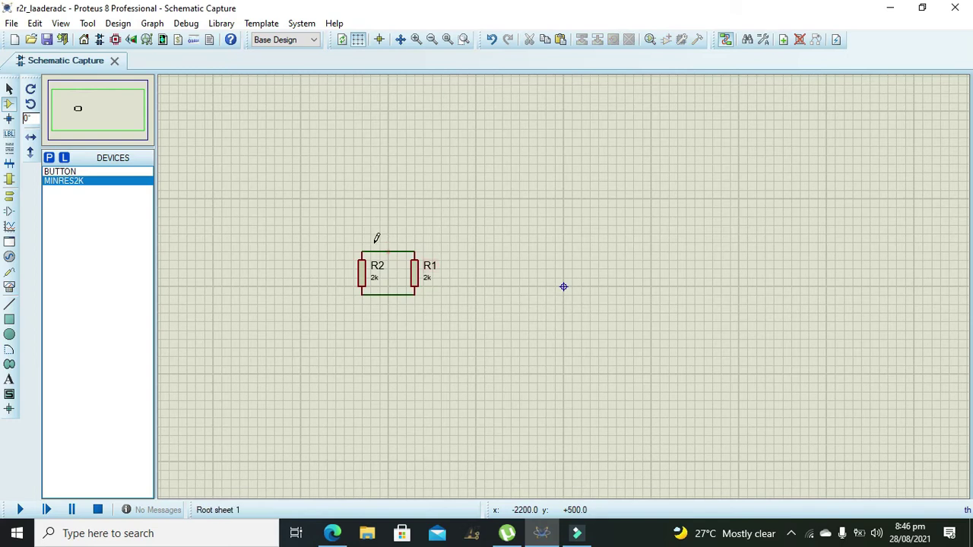
- Delete the top and bottom wires connecting R2 and R1
{"action": "right_click", "coordinate": [400, 252]}
{"action": "left_click", "coordinate": [439, 284]}
{"action": "right_click", "coordinate": [400, 293]}
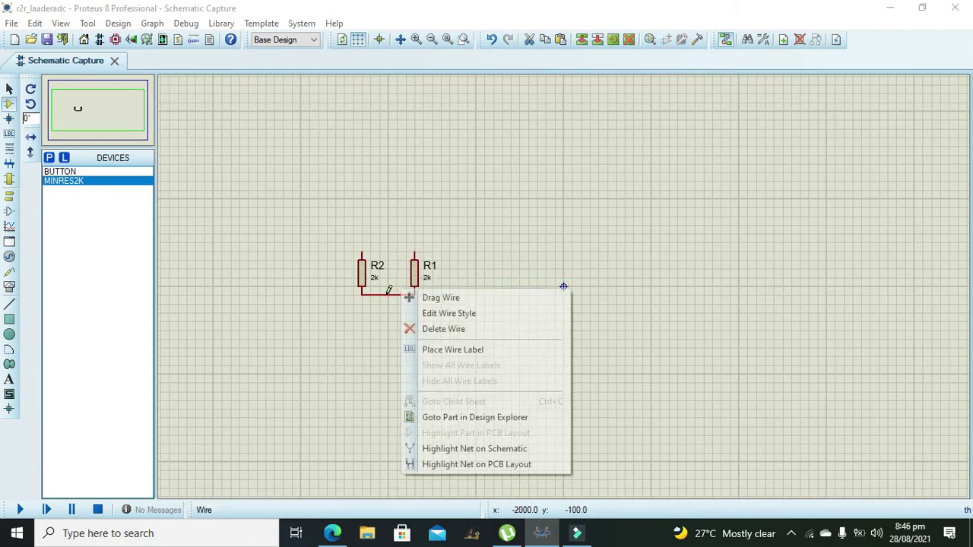
{"action": "left_click", "coordinate": [452, 334]}
- Paste a copy of R1 as R3 to its right
{"action": "right_click", "coordinate": [428, 271]}
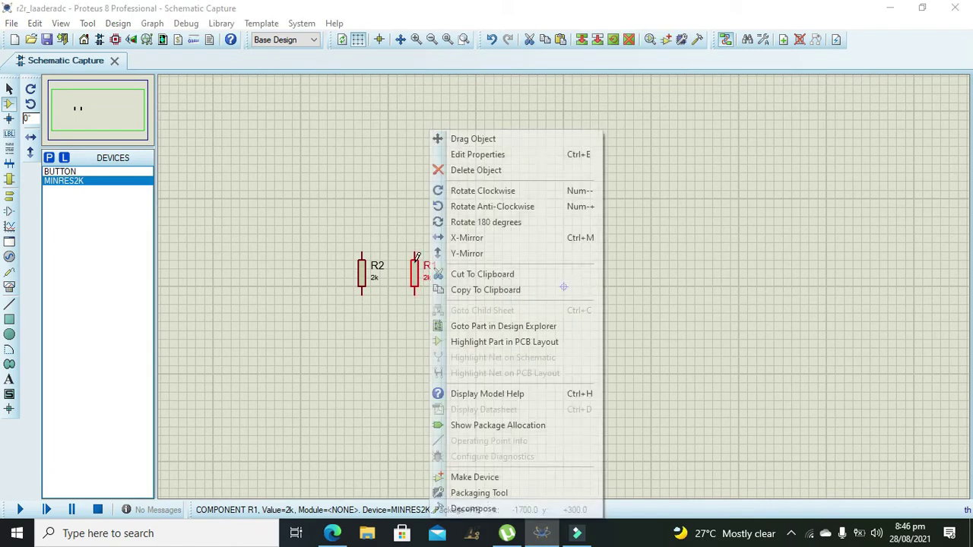
{"action": "left_click", "coordinate": [465, 293]}
{"action": "right_click", "coordinate": [484, 226]}
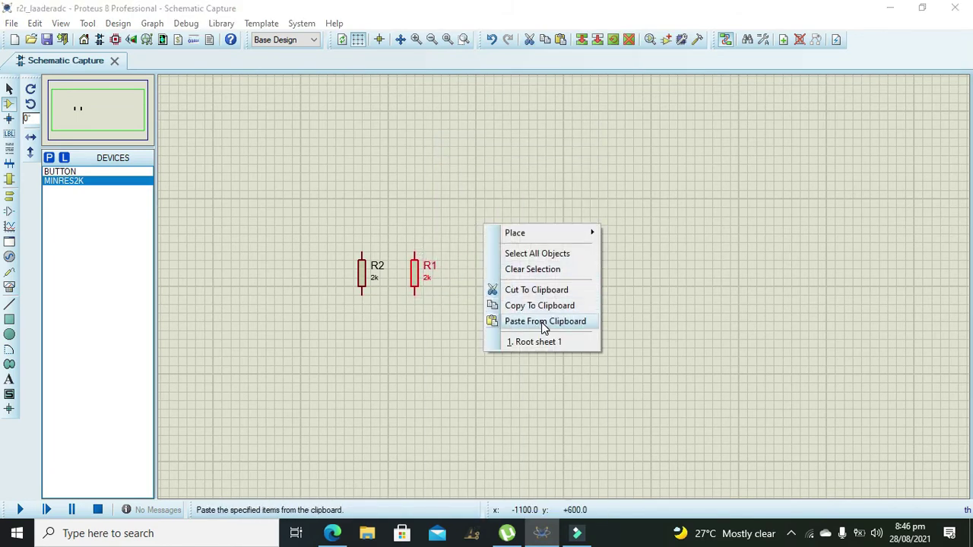
{"action": "left_click", "coordinate": [543, 322]}
{"action": "left_click", "coordinate": [480, 271]}
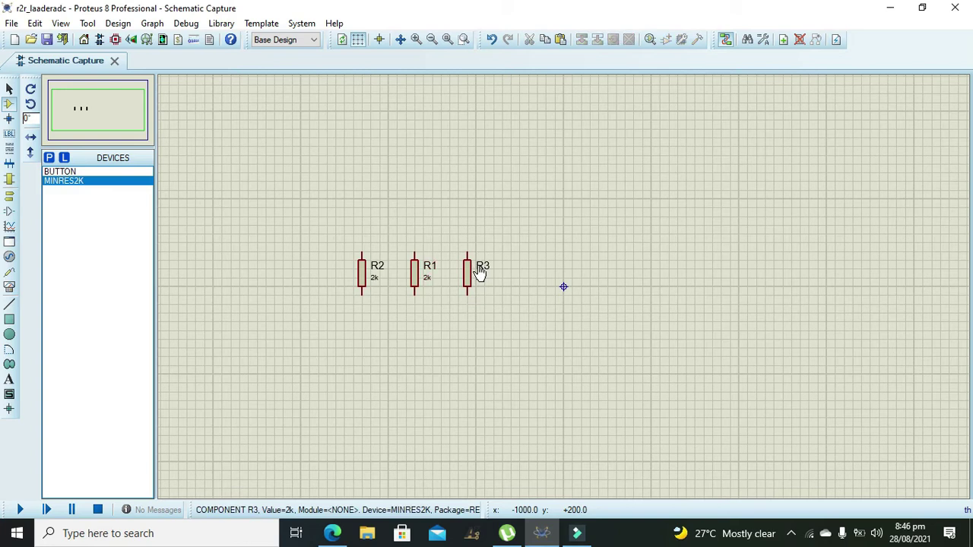
- Paste another resistor copy as R4 next to R3
{"action": "right_click", "coordinate": [538, 258]}
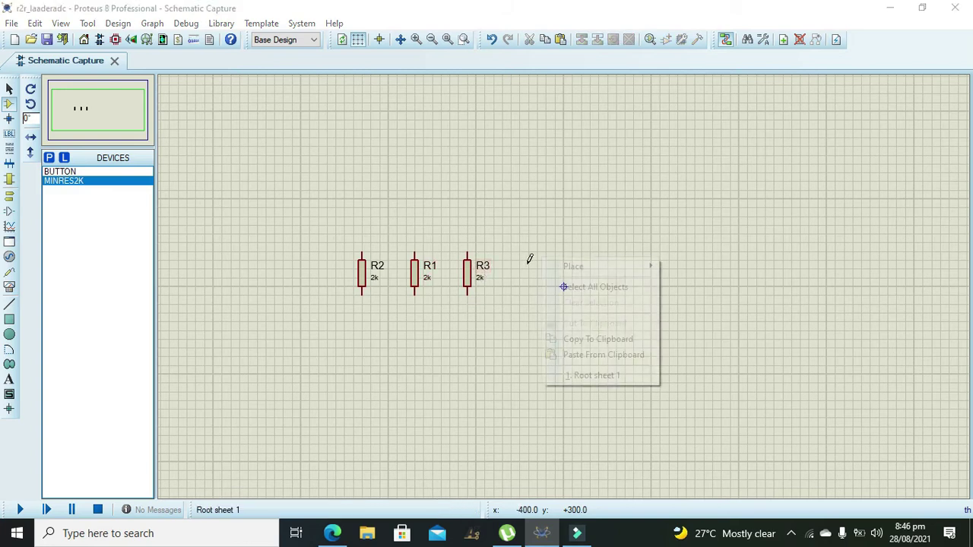
{"action": "left_click", "coordinate": [597, 356]}
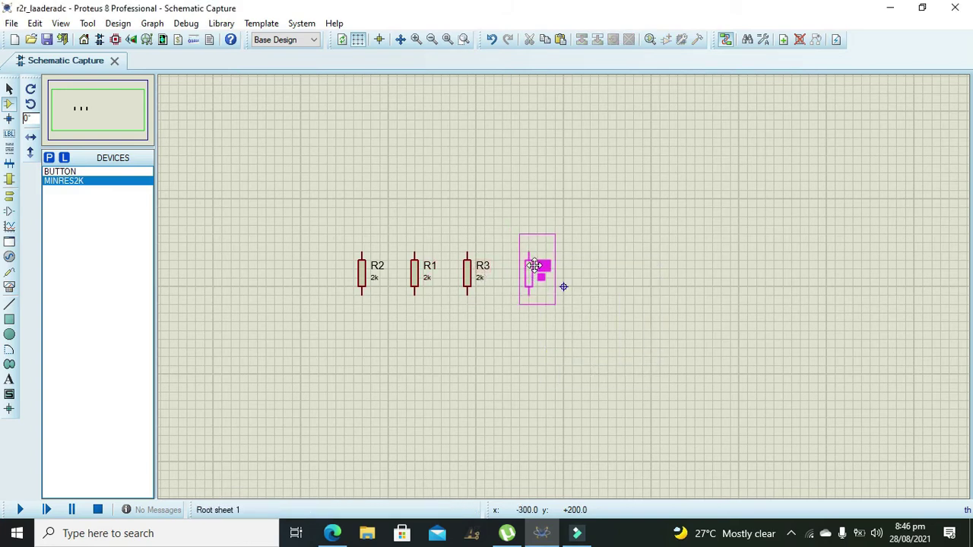
{"action": "right_click", "coordinate": [535, 263]}
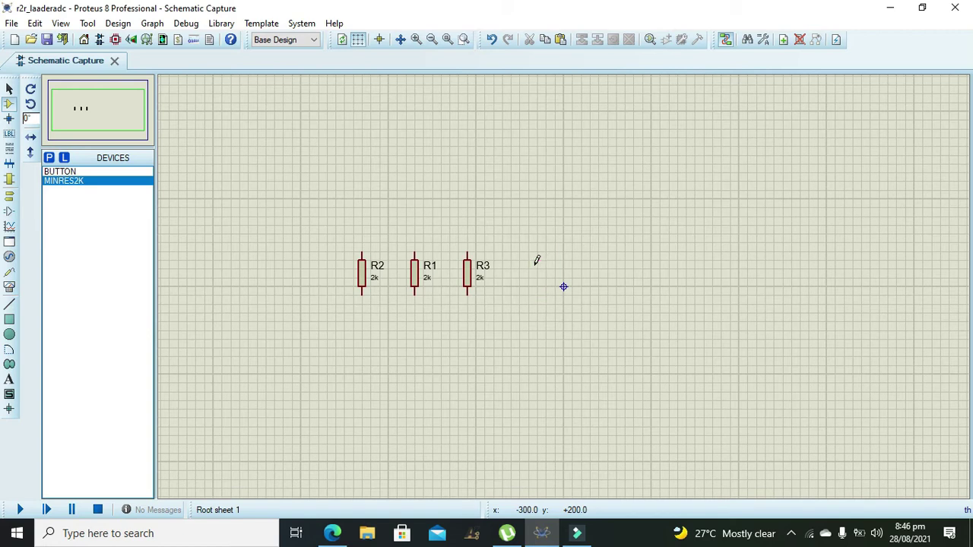
{"action": "right_click", "coordinate": [537, 260]}
{"action": "key", "text": "Escape"}
{"action": "right_click", "coordinate": [536, 260]}
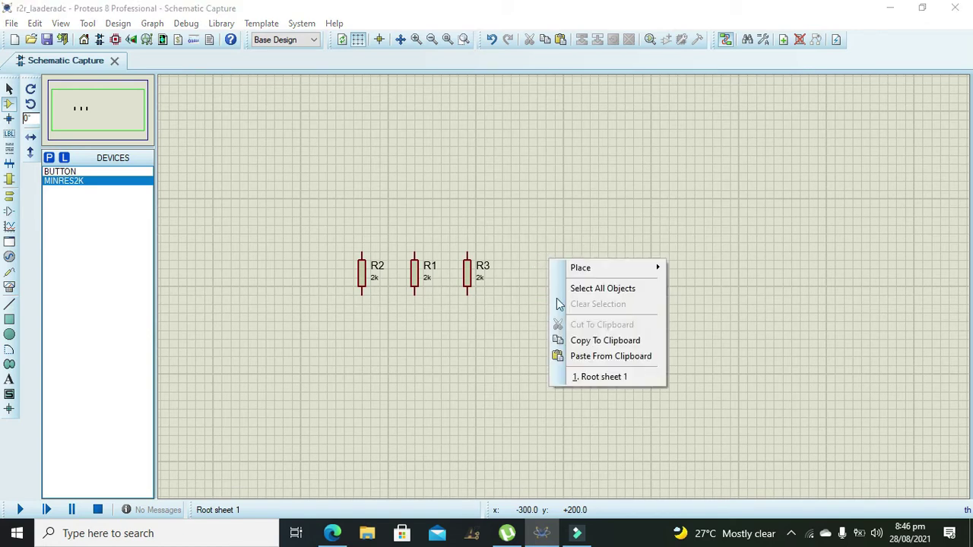
{"action": "left_click", "coordinate": [598, 354]}
{"action": "left_click", "coordinate": [539, 277]}
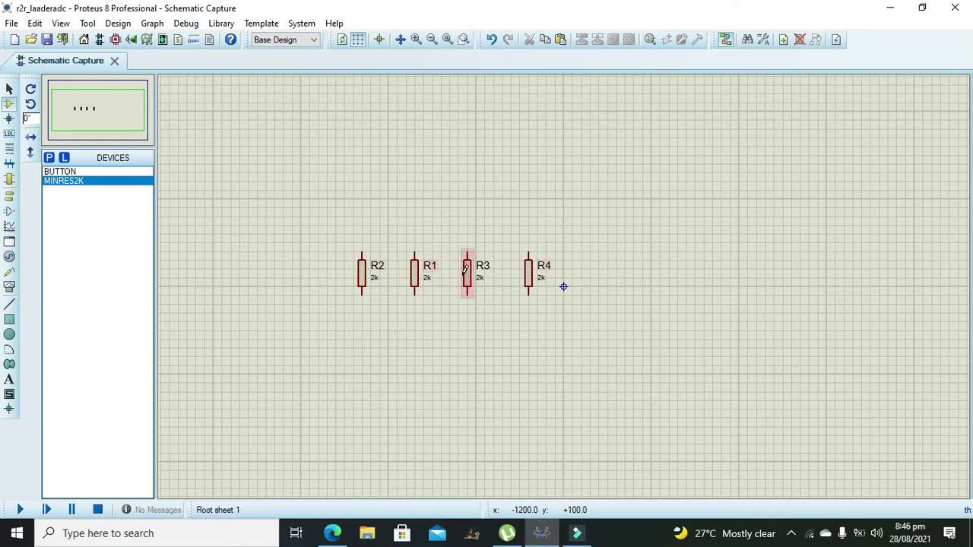
- Paste an extra copy R5 beside R4, then select and delete it
{"action": "right_click", "coordinate": [603, 271]}
{"action": "left_click", "coordinate": [665, 367]}
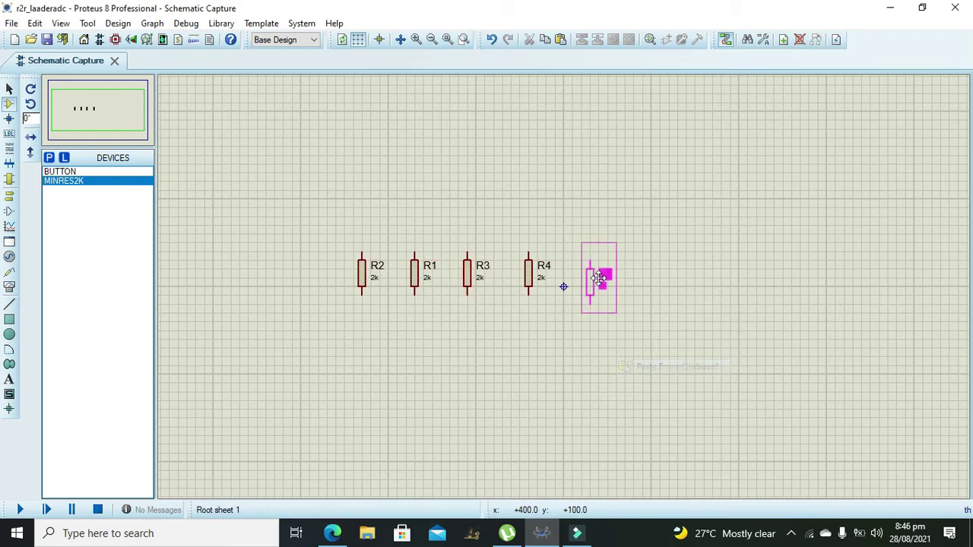
{"action": "left_click", "coordinate": [594, 270]}
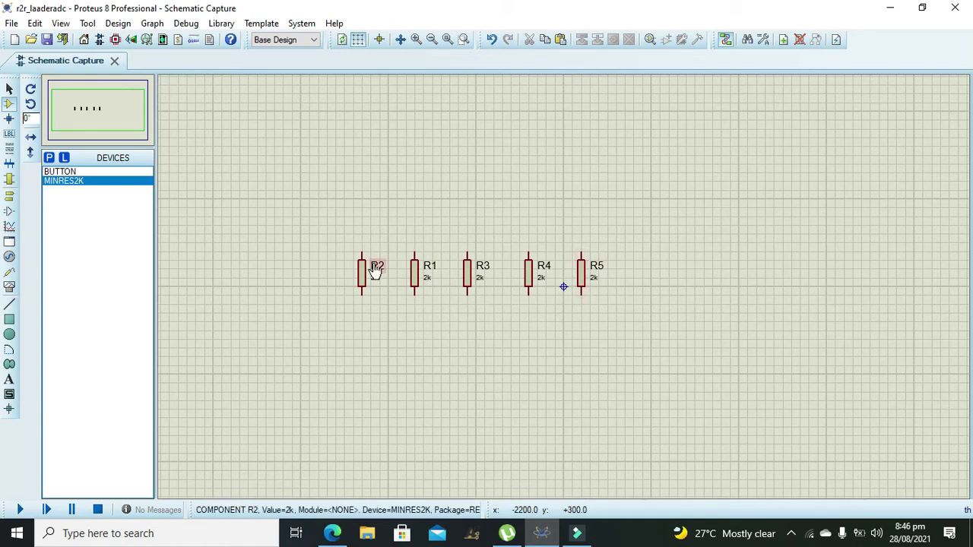
{"action": "left_click_drag", "start_coordinate": [573, 252], "coordinate": [617, 318]}
{"action": "key", "text": "Delete"}
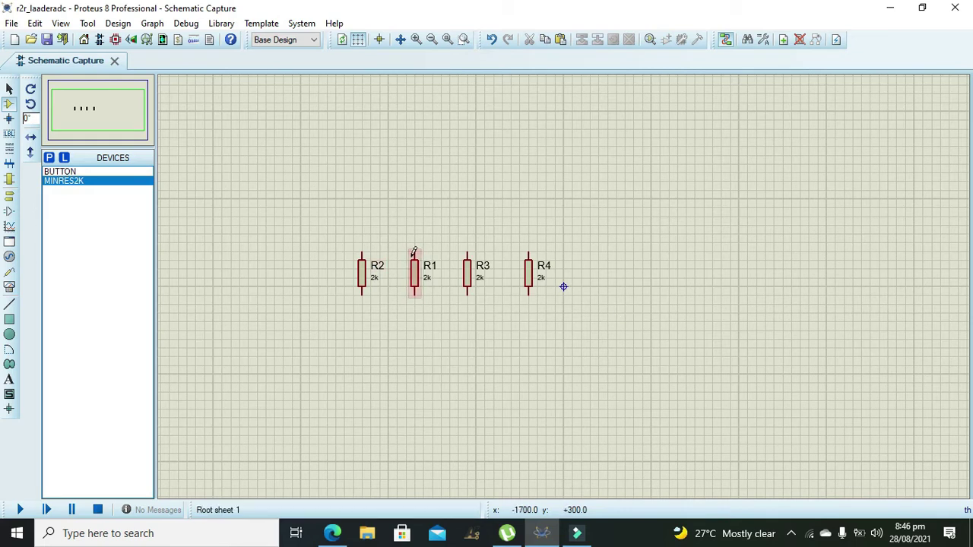
- Zoom in, shift R1–R4 right, then nudge R2, R1 and R3 for even spacing
{"action": "left_click", "coordinate": [417, 40]}
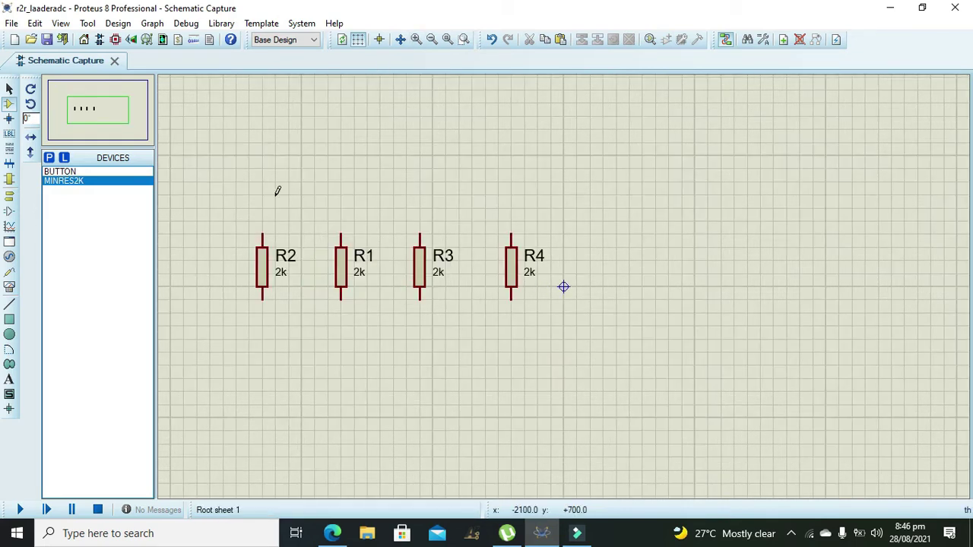
{"action": "left_click_drag", "start_coordinate": [223, 195], "coordinate": [682, 364]}
{"action": "left_click_drag", "start_coordinate": [419, 271], "coordinate": [525, 271]}
{"action": "left_click", "coordinate": [637, 419]}
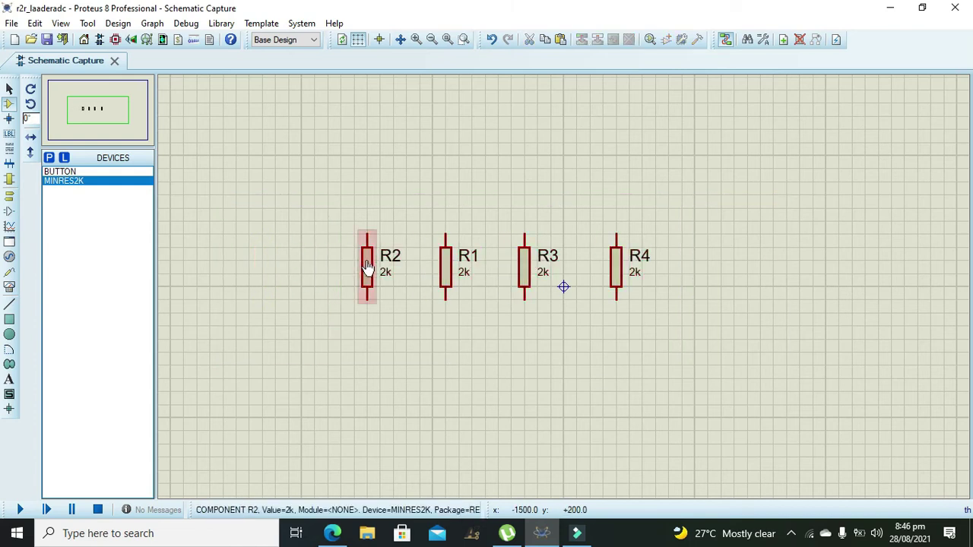
{"action": "left_click_drag", "start_coordinate": [386, 262], "coordinate": [346, 262]}
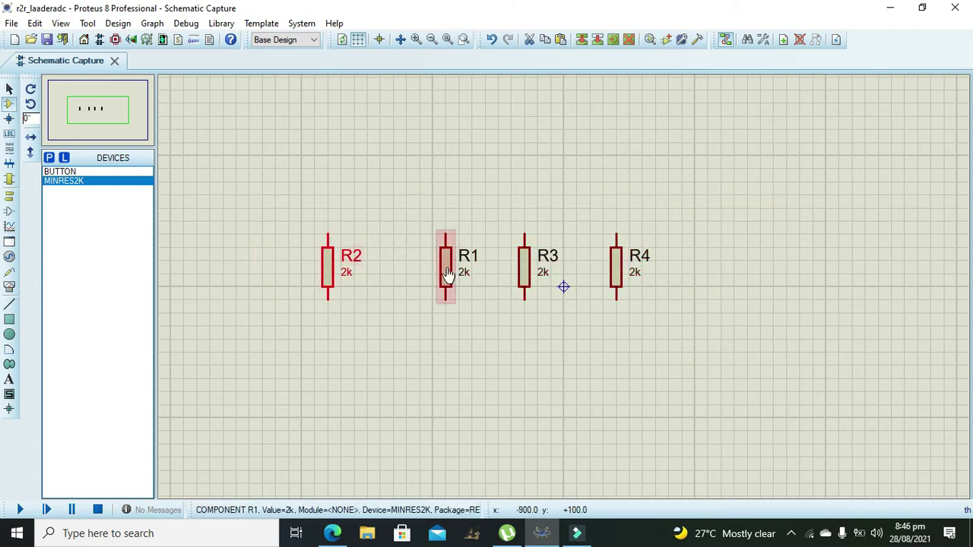
{"action": "left_click_drag", "start_coordinate": [464, 262], "coordinate": [437, 263]}
{"action": "left_click", "coordinate": [523, 276]}
{"action": "left_click_drag", "start_coordinate": [523, 277], "coordinate": [511, 277]}
{"action": "left_click", "coordinate": [590, 311]}
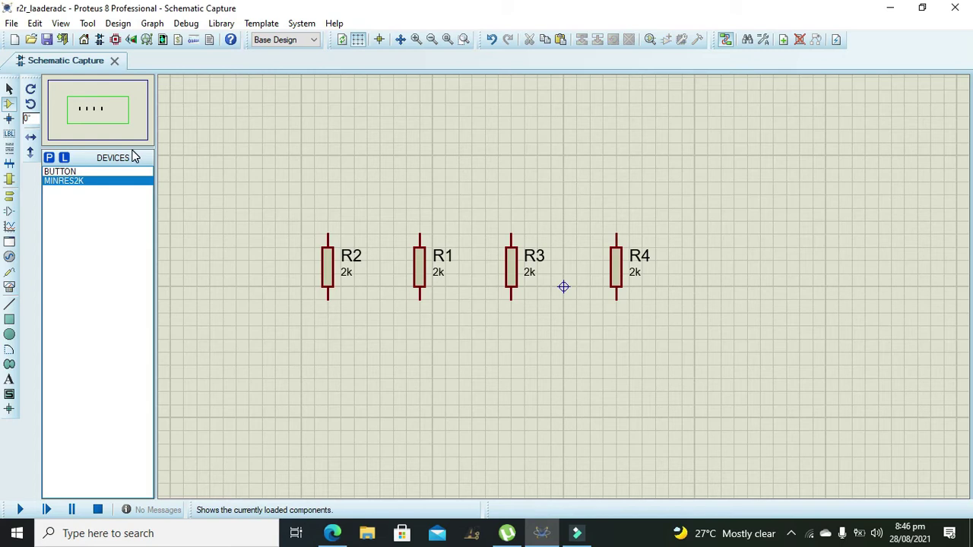
- Place horizontal 2k resistors R5, R6 and R7 below the gaps between the upright resistors
{"action": "left_click", "coordinate": [328, 283]}
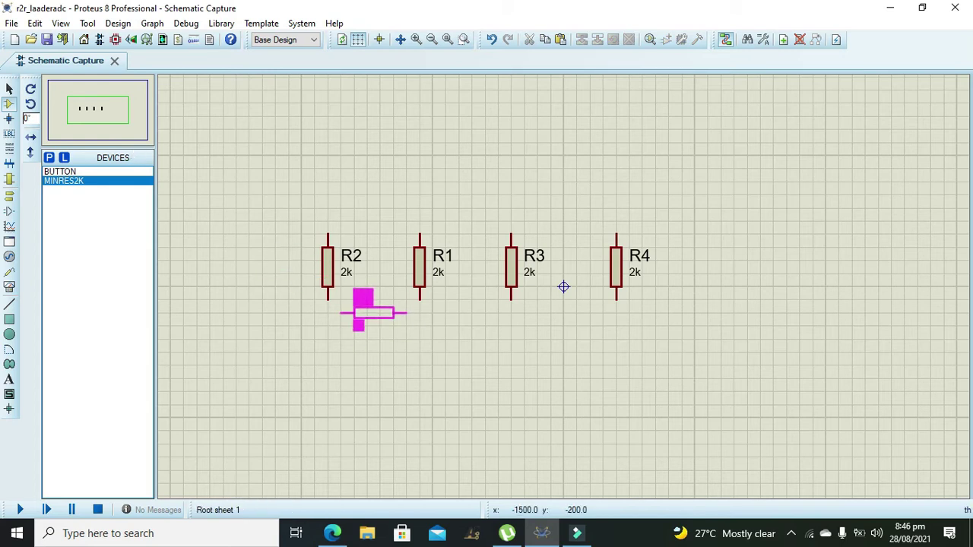
{"action": "left_click", "coordinate": [373, 326]}
{"action": "left_click", "coordinate": [465, 326]}
{"action": "left_click", "coordinate": [570, 327]}
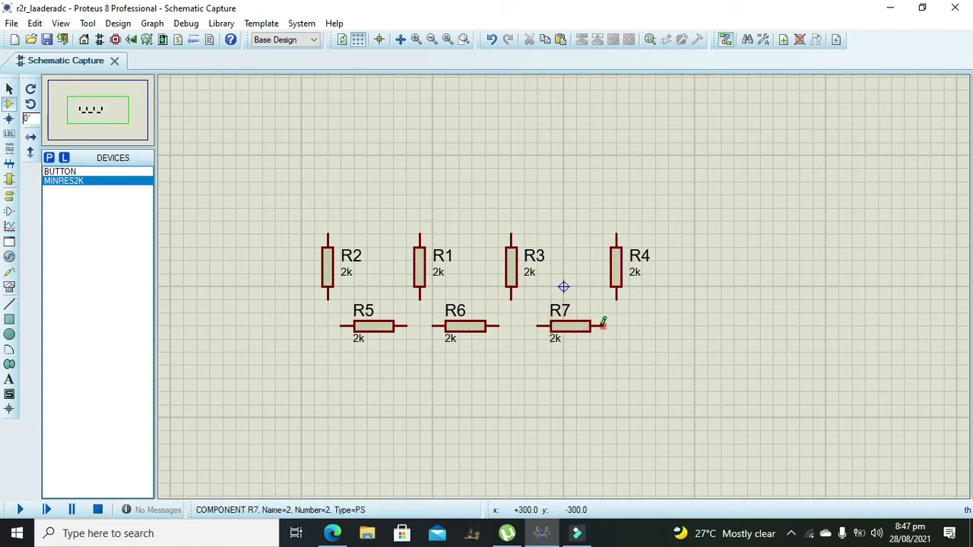
- Edit R7, R6 and R5 in turn, entering 1k as each resistance value
{"action": "double_click", "coordinate": [587, 335]}
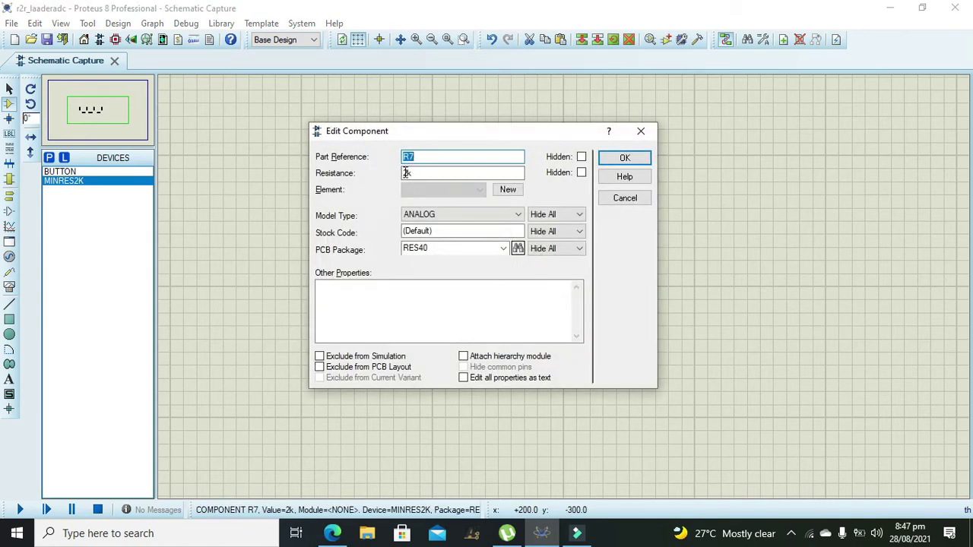
{"action": "left_click_drag", "start_coordinate": [411, 173], "coordinate": [403, 174]}
{"action": "type", "text": "1"}
{"action": "key", "text": "Return"}
{"action": "double_click", "coordinate": [475, 327]}
{"action": "left_click", "coordinate": [406, 174]}
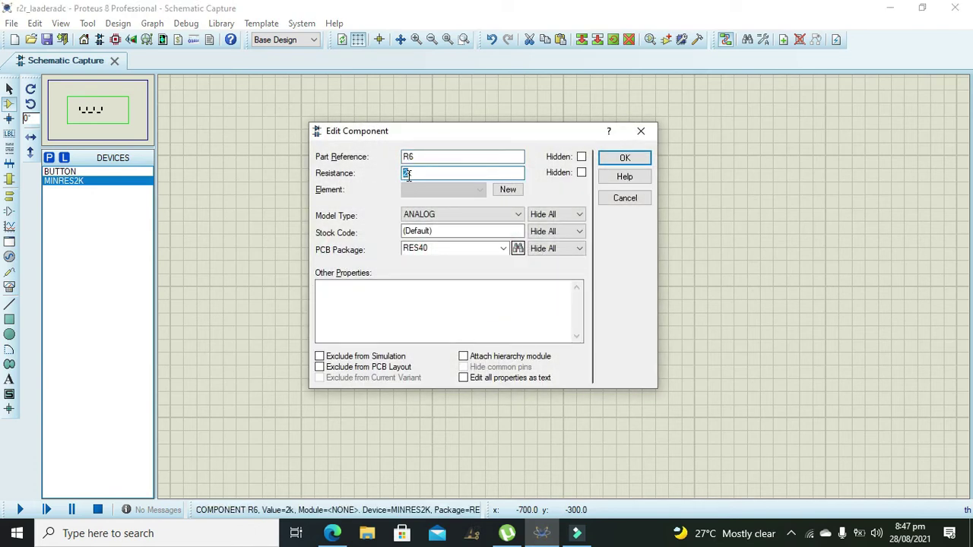
{"action": "type", "text": "1"}
{"action": "key", "text": "Return"}
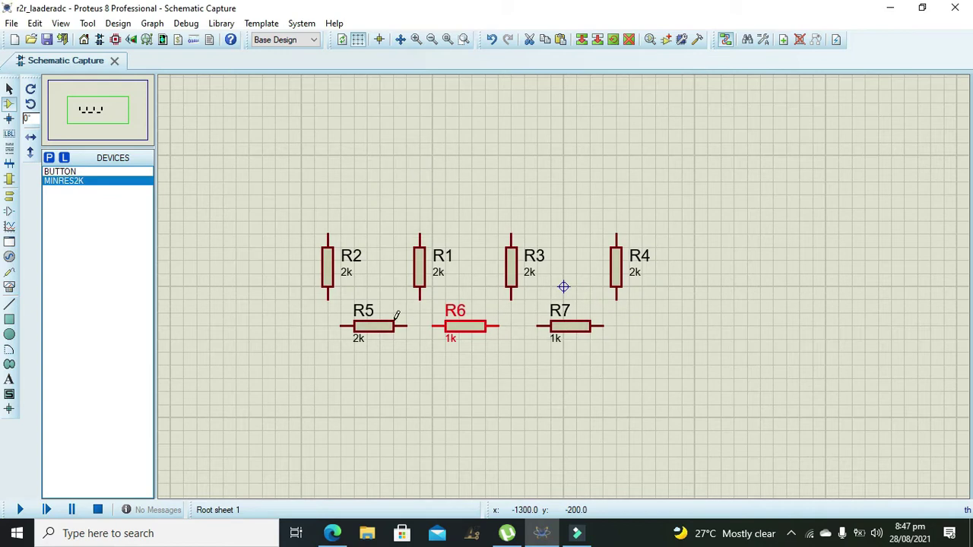
{"action": "left_click", "coordinate": [395, 328]}
{"action": "double_click", "coordinate": [395, 328]}
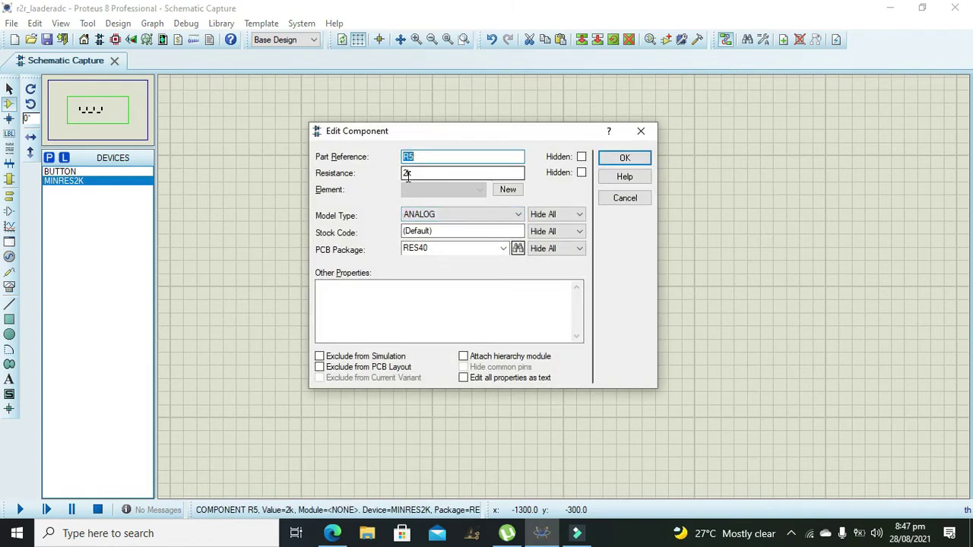
{"action": "left_click", "coordinate": [406, 173]}
{"action": "type", "text": "1"}
{"action": "key", "text": "Return"}
- Wire R1 and R3 bottoms into the R5–R6–R7 chain, and R7's right end to R4's bottom
{"action": "left_click", "coordinate": [437, 288]}
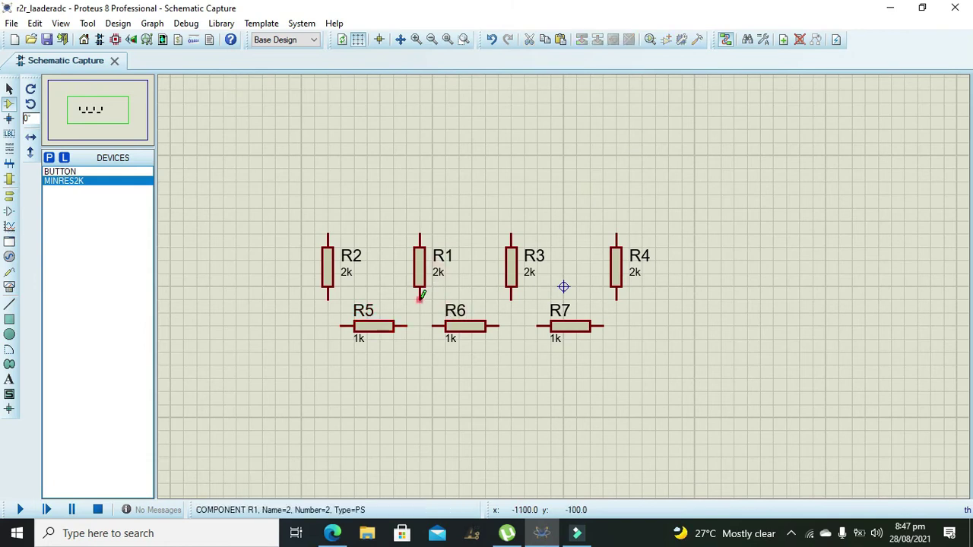
{"action": "left_click", "coordinate": [420, 298]}
{"action": "left_click", "coordinate": [432, 326]}
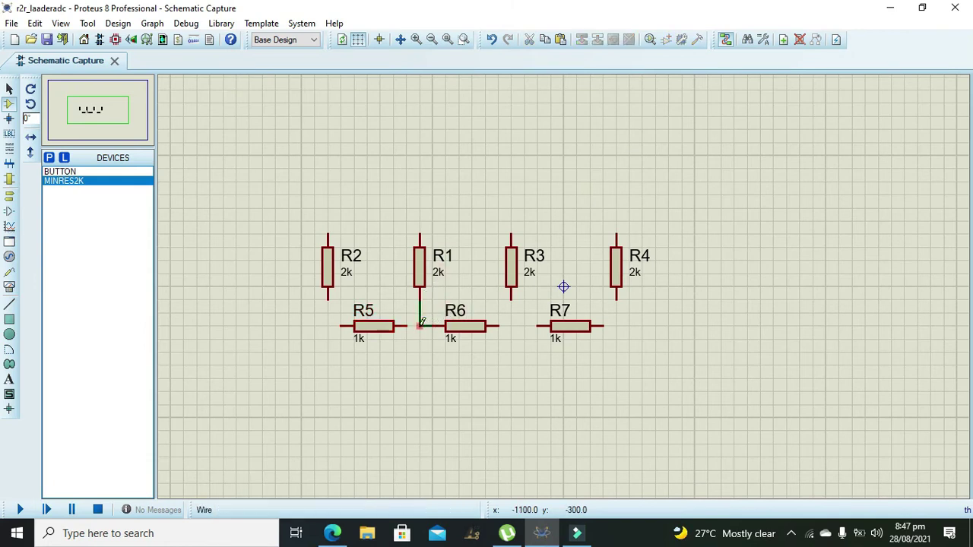
{"action": "left_click", "coordinate": [407, 326]}
{"action": "left_click", "coordinate": [419, 326]}
{"action": "left_click", "coordinate": [500, 326]}
{"action": "left_click", "coordinate": [537, 326]}
{"action": "left_click", "coordinate": [512, 298]}
{"action": "left_click", "coordinate": [511, 326]}
{"action": "left_click", "coordinate": [602, 327]}
{"action": "left_click", "coordinate": [616, 298]}
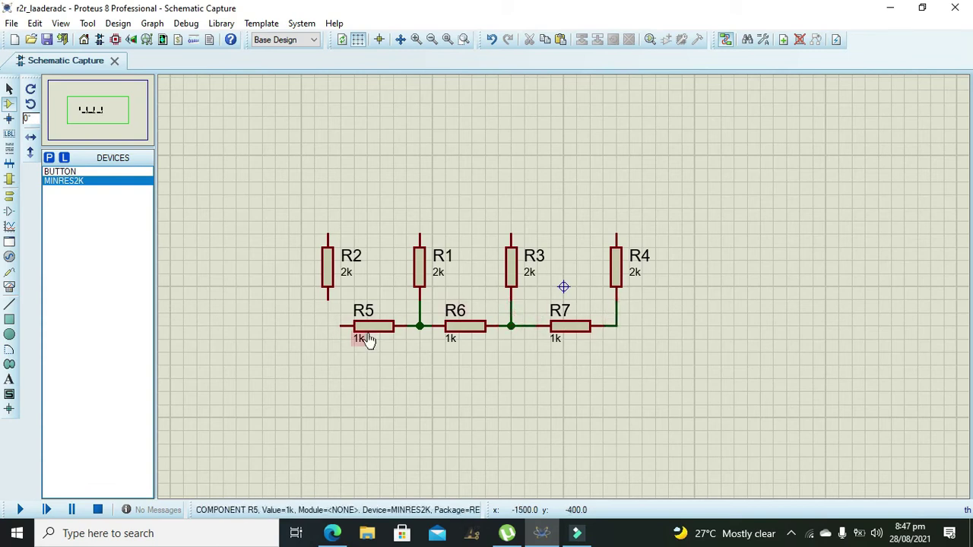
{"action": "left_click", "coordinate": [340, 326]}
- Finish R5's wire to R2, then place 2k resistor R8 left of R5 joined to that node
{"action": "left_click", "coordinate": [329, 295]}
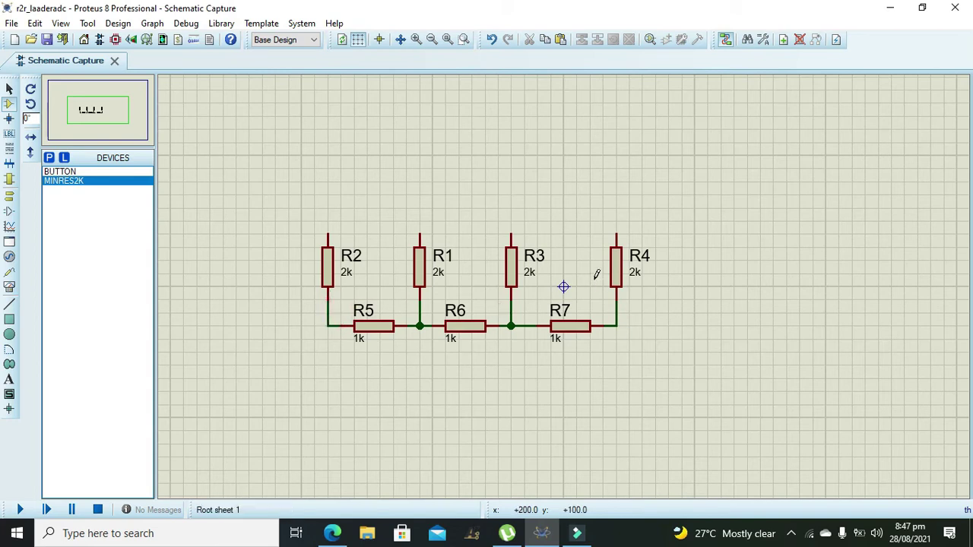
{"action": "left_click", "coordinate": [274, 326]}
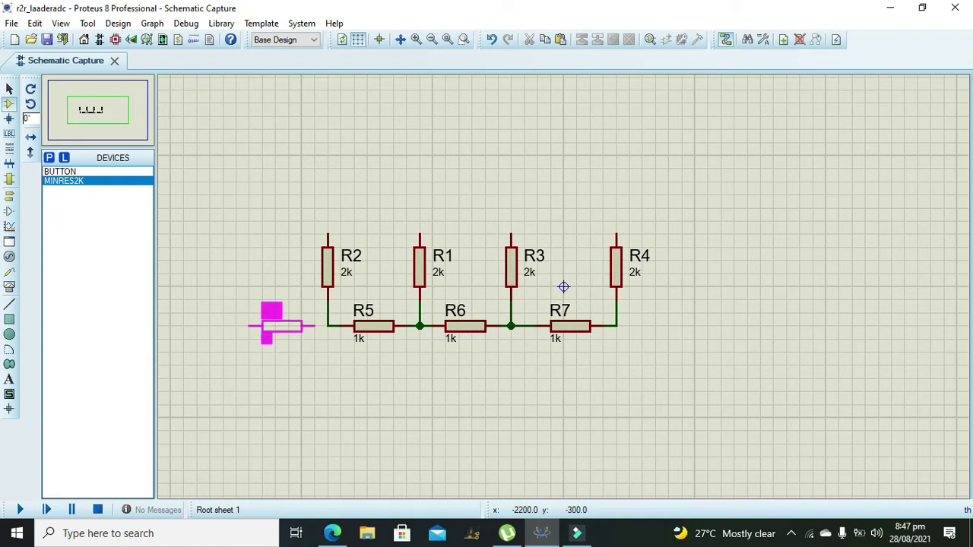
{"action": "left_click", "coordinate": [281, 326]}
{"action": "left_click", "coordinate": [314, 326]}
{"action": "left_click", "coordinate": [328, 326]}
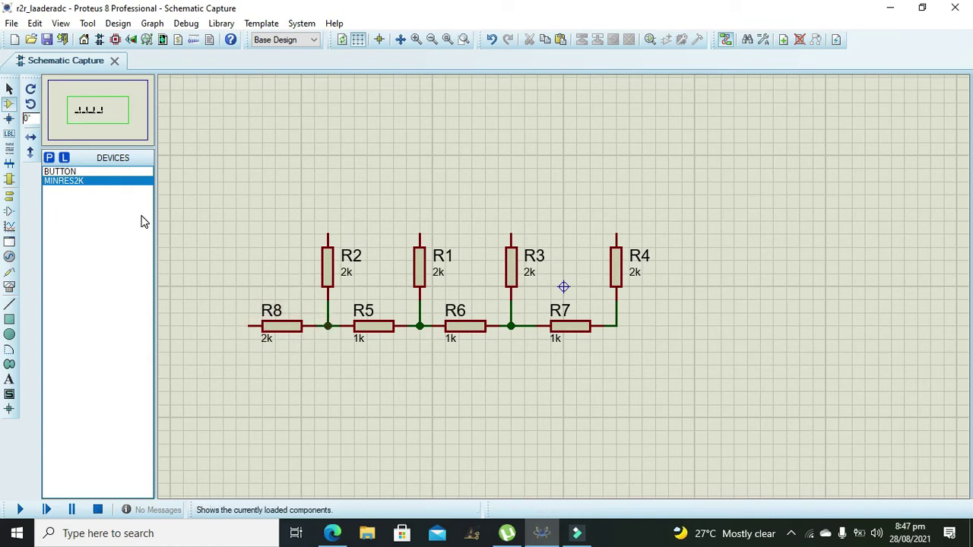
- Place a GROUND terminal left of R8 and wire R8's free end to it
{"action": "left_click", "coordinate": [9, 196]}
{"action": "left_click", "coordinate": [52, 209]}
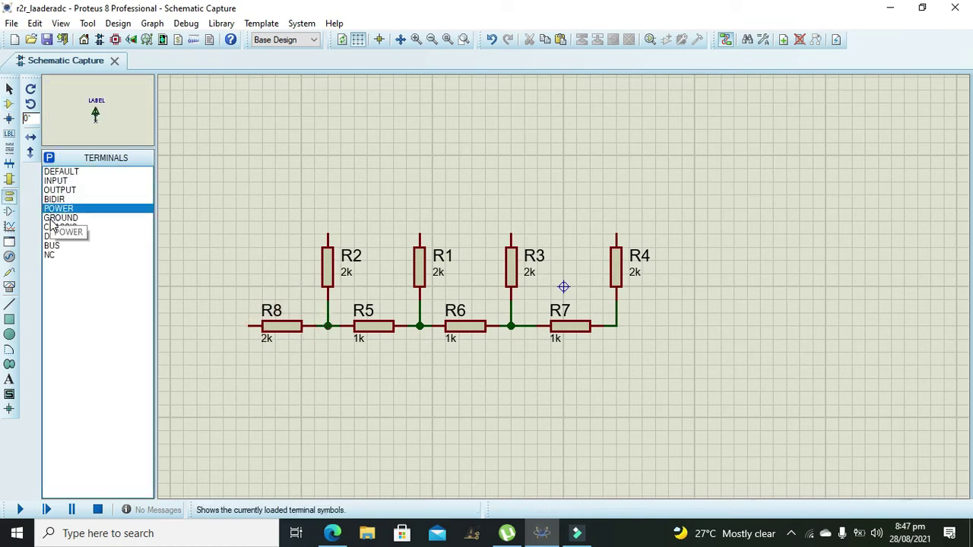
{"action": "left_click", "coordinate": [52, 219]}
{"action": "left_click", "coordinate": [183, 251]}
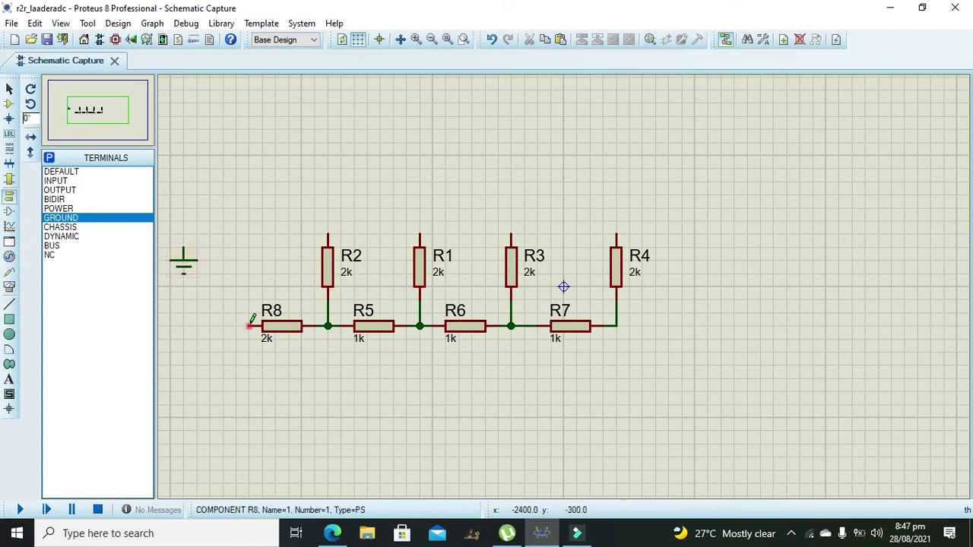
{"action": "left_click", "coordinate": [249, 324]}
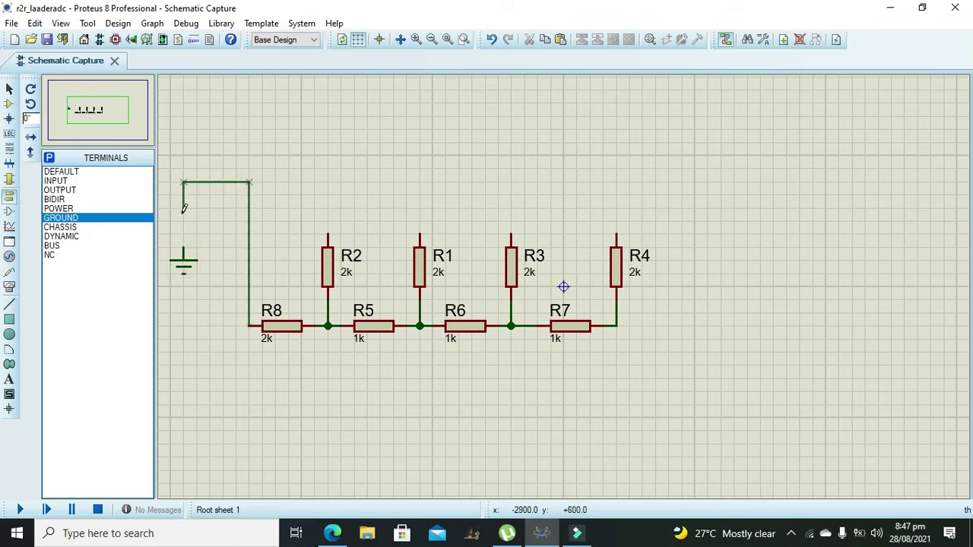
{"action": "left_click", "coordinate": [183, 245]}
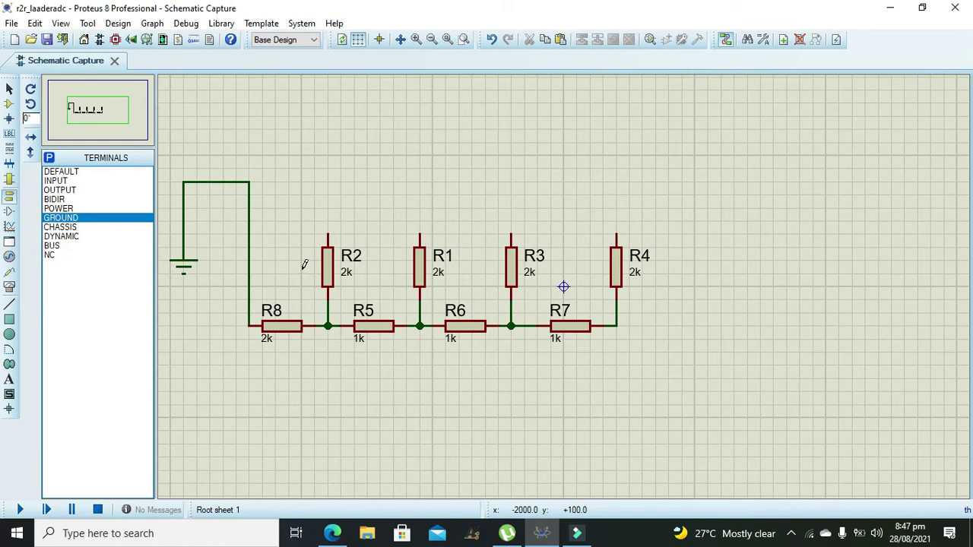
{"action": "key", "text": "shift"}
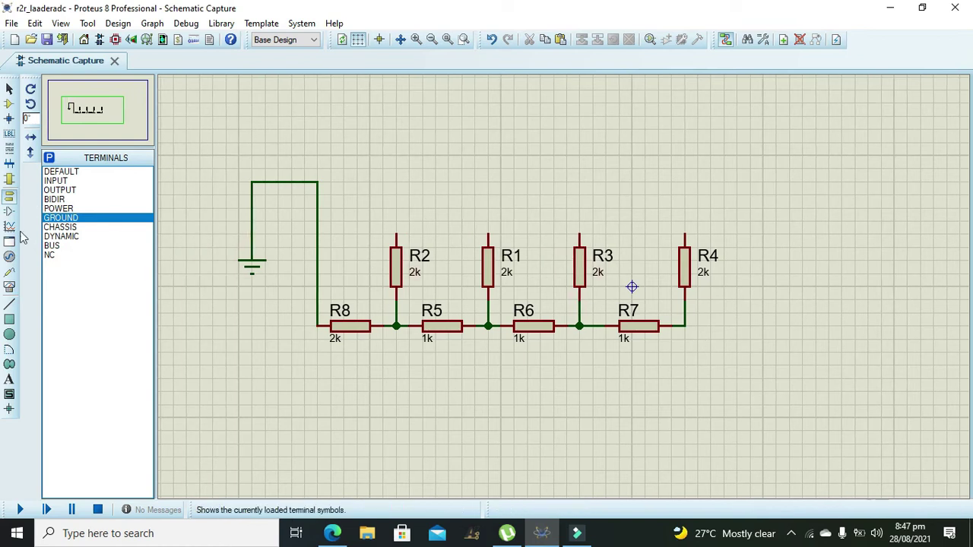
{"action": "left_click", "coordinate": [10, 258]}
- Place a DC voltmeter beside R4 and wire its positive terminal to the R4/R7 output node
{"action": "left_click", "coordinate": [9, 286]}
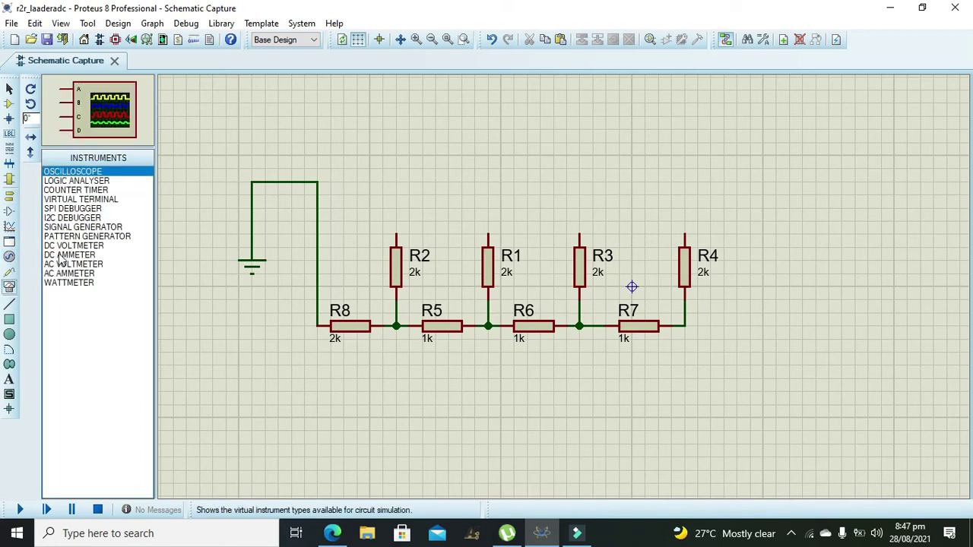
{"action": "left_click", "coordinate": [69, 246]}
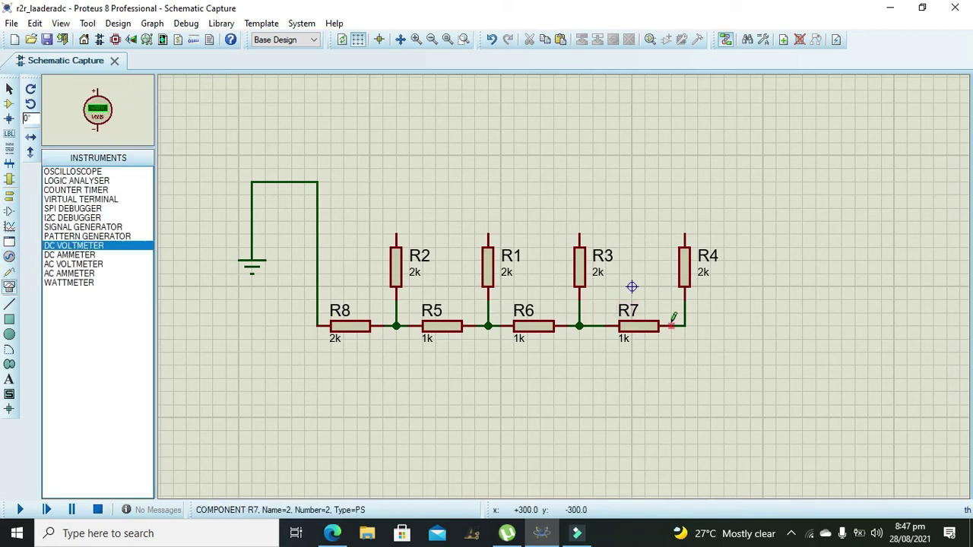
{"action": "left_click", "coordinate": [810, 369]}
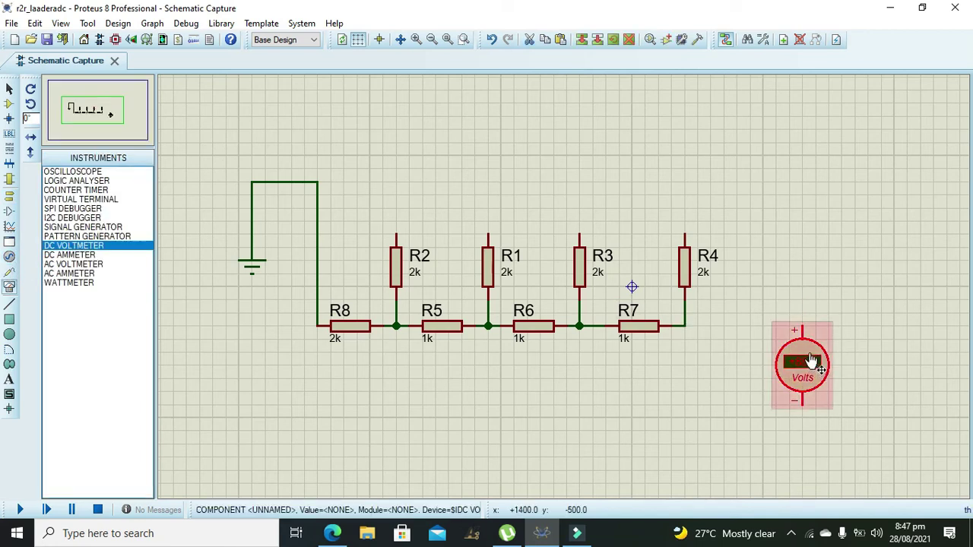
{"action": "left_click_drag", "start_coordinate": [811, 369], "coordinate": [834, 300]}
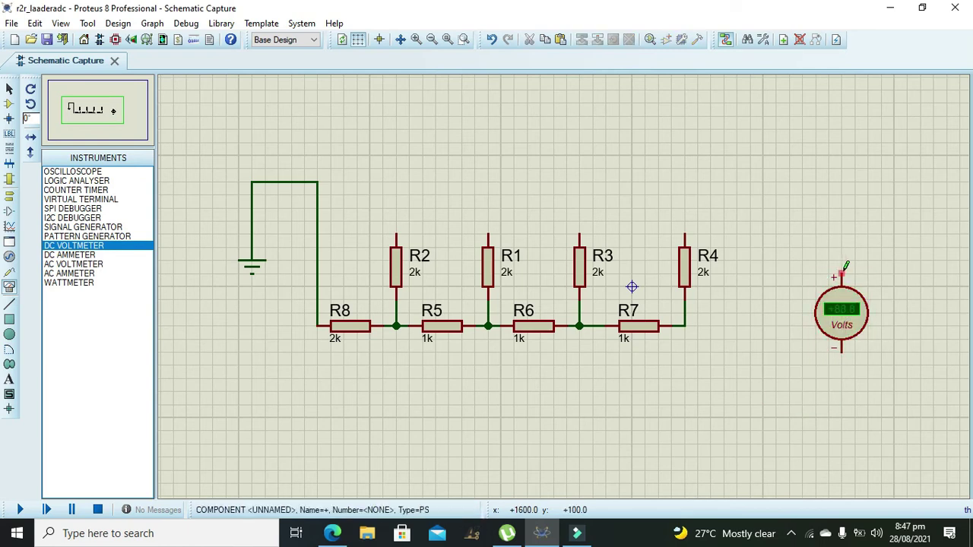
{"action": "left_click", "coordinate": [842, 276]}
{"action": "left_click", "coordinate": [684, 327]}
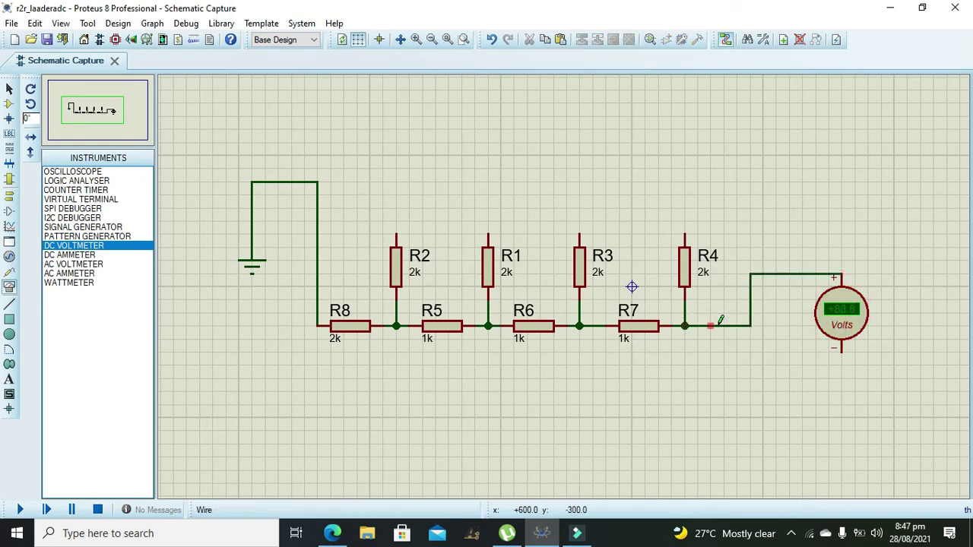
- Place a ground terminal below the voltmeter and wire it to the negative pin
{"action": "left_click", "coordinate": [9, 196]}
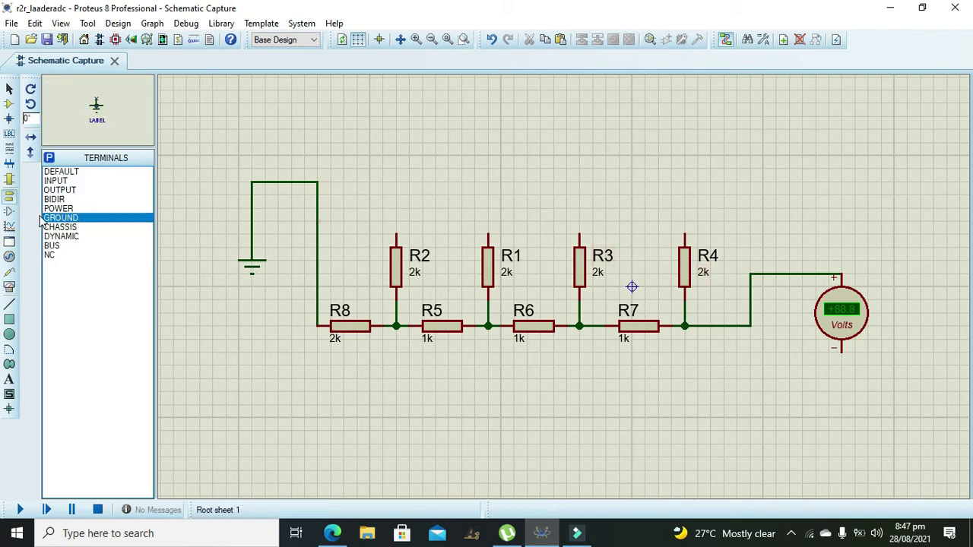
{"action": "left_click", "coordinate": [842, 392]}
{"action": "left_click", "coordinate": [841, 376]}
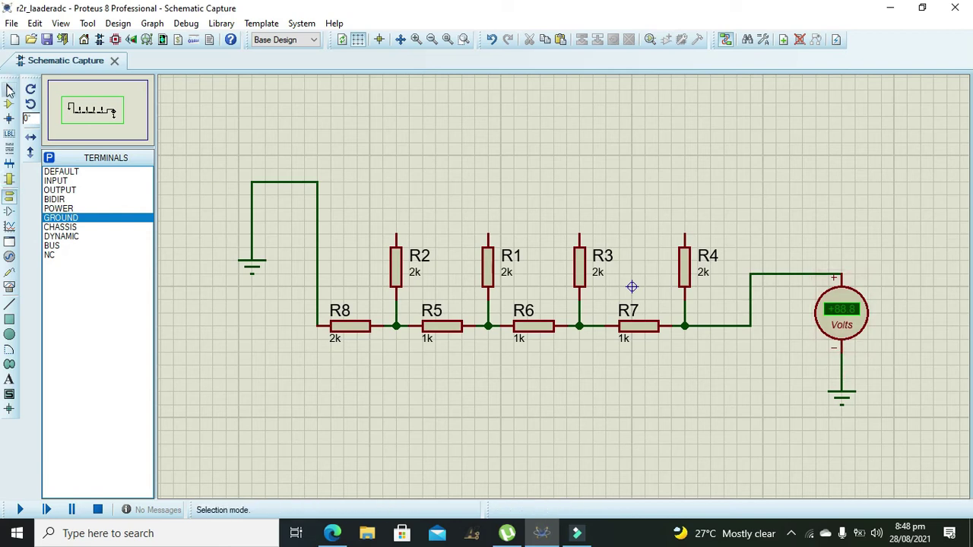
- Search the library for 'logic state' and add LOGICSTATE to the parts list
{"action": "left_click", "coordinate": [9, 105]}
{"action": "left_click", "coordinate": [49, 158]}
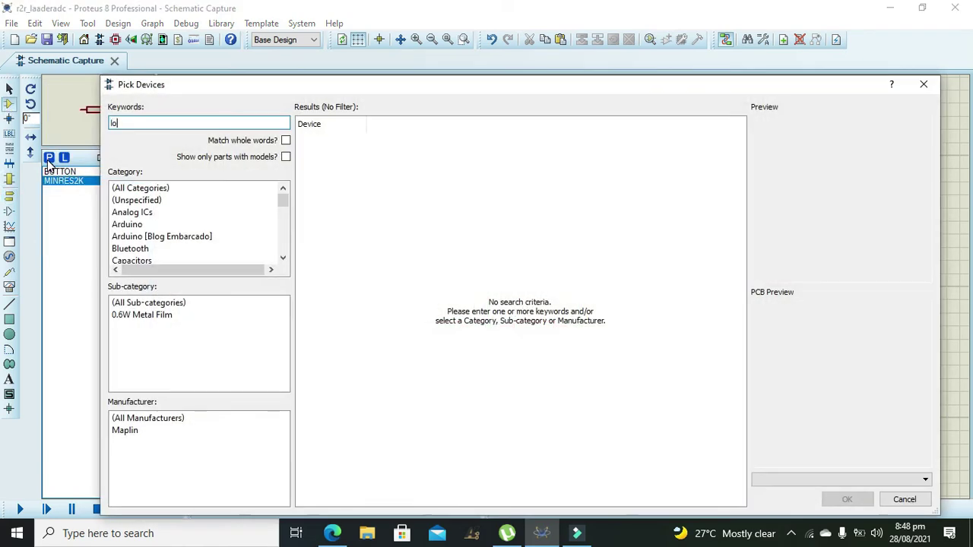
{"action": "type", "text": "logic state"}
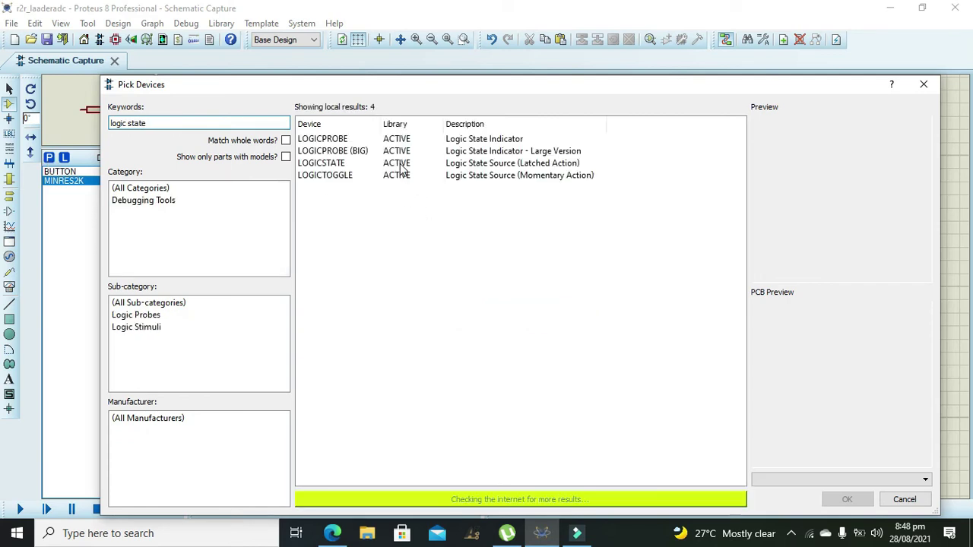
{"action": "left_click", "coordinate": [400, 163]}
{"action": "left_click", "coordinate": [847, 499]}
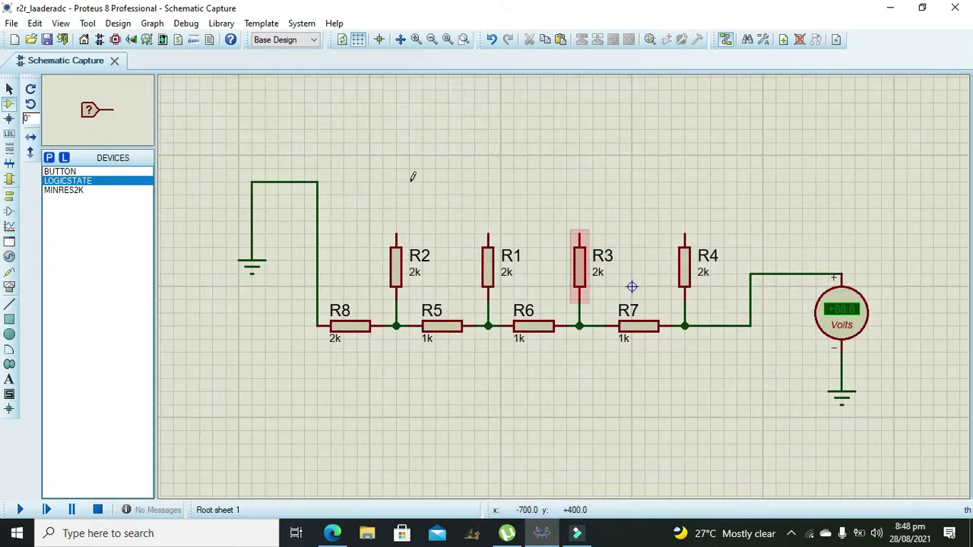
- Place logic-state inputs above R2 and R1 and wire each to its resistor's top
{"action": "left_click", "coordinate": [365, 181]}
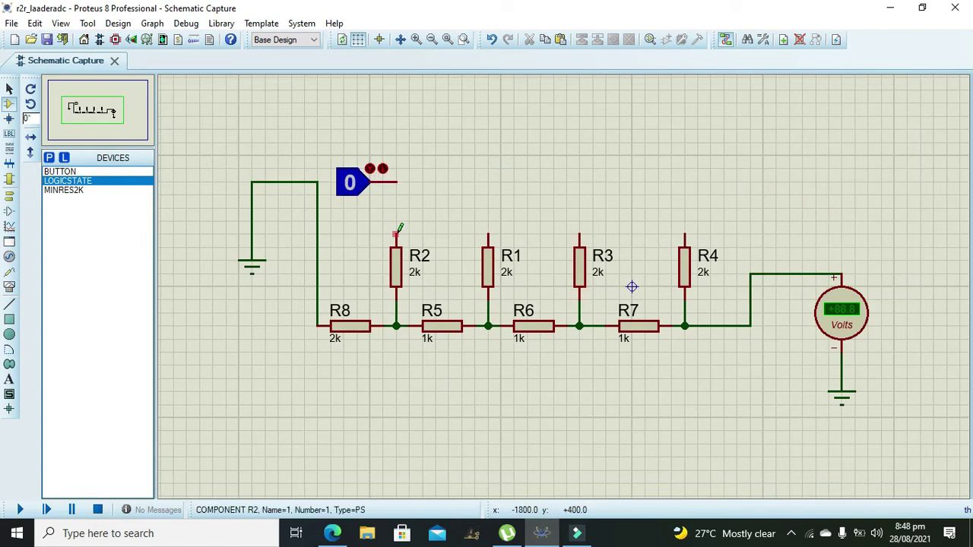
{"action": "left_click", "coordinate": [396, 234]}
{"action": "left_click", "coordinate": [396, 182]}
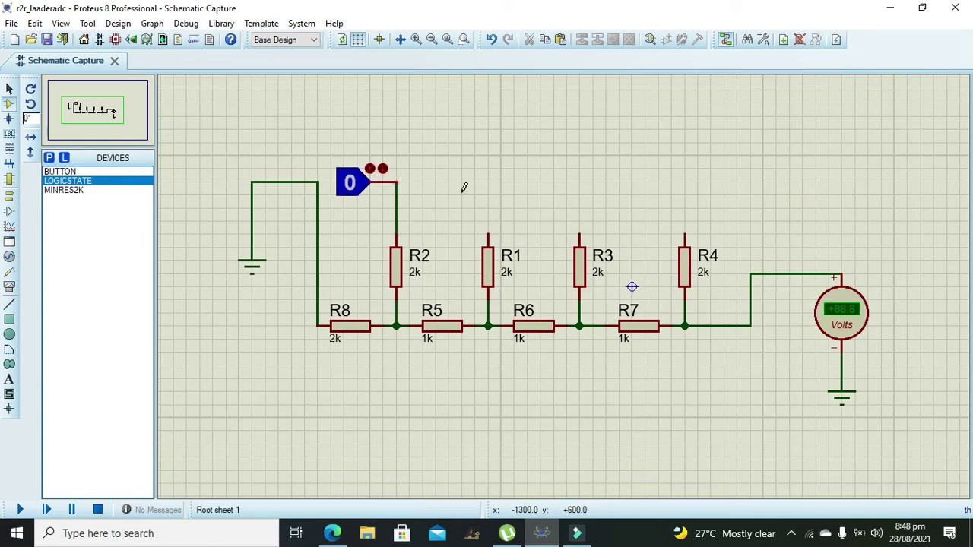
{"action": "left_click", "coordinate": [459, 182]}
{"action": "left_click", "coordinate": [457, 182]}
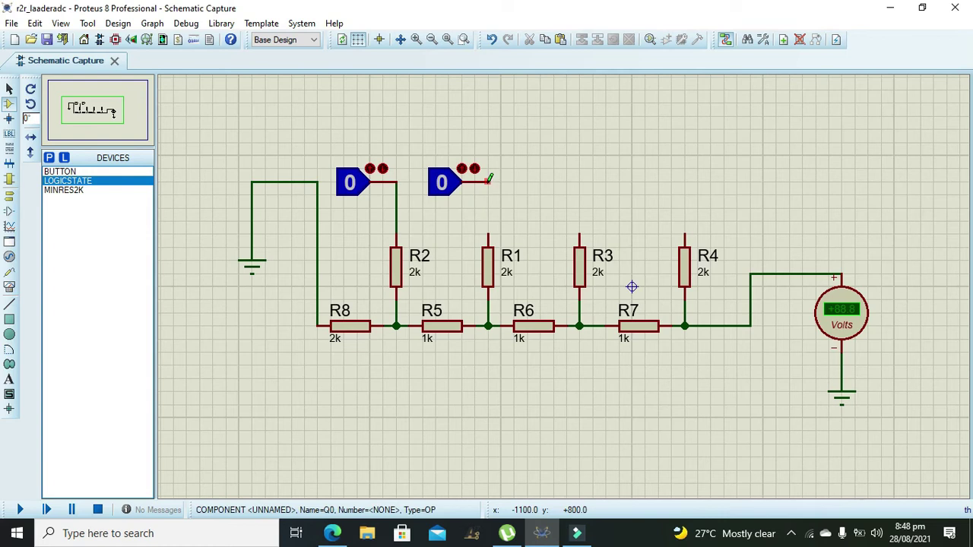
{"action": "left_click", "coordinate": [489, 178]}
- Add logic-state inputs above R3 and R4, wire them to the resistor tops, and straighten R4's wire
{"action": "left_click", "coordinate": [488, 235]}
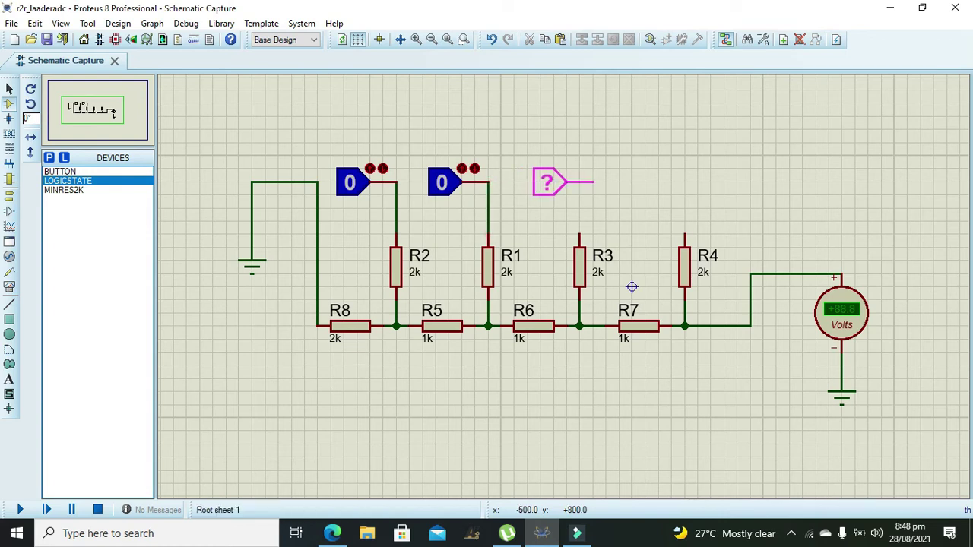
{"action": "left_click", "coordinate": [536, 183]}
{"action": "left_click", "coordinate": [567, 183]}
{"action": "left_click", "coordinate": [579, 234]}
{"action": "left_click", "coordinate": [643, 183]}
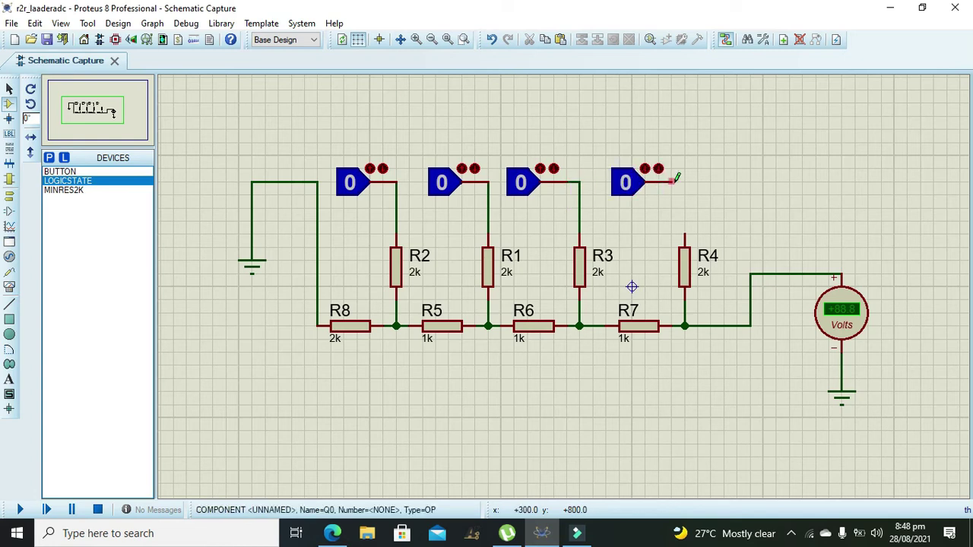
{"action": "left_click", "coordinate": [672, 183]}
{"action": "left_click", "coordinate": [685, 234]}
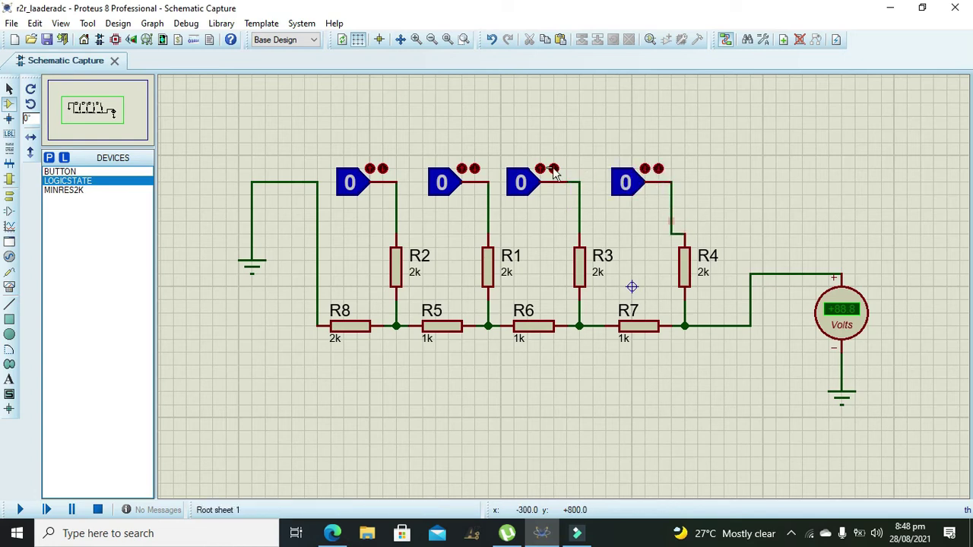
{"action": "left_click", "coordinate": [9, 90]}
{"action": "left_click_drag", "start_coordinate": [674, 210], "coordinate": [685, 210]}
{"action": "left_click", "coordinate": [644, 210]}
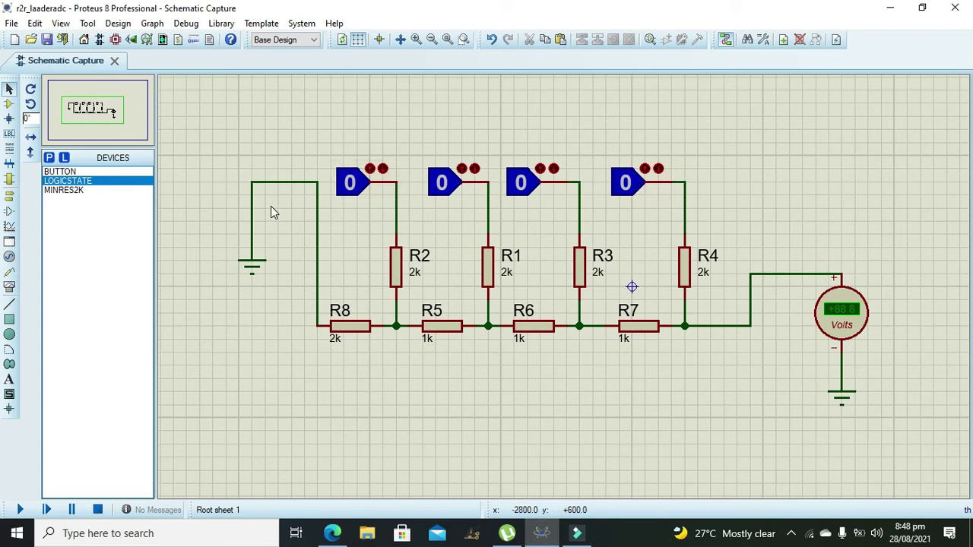
- Run the simulation and toggle the first logic input to 1, back to 0, then 1 again
{"action": "left_click", "coordinate": [26, 510]}
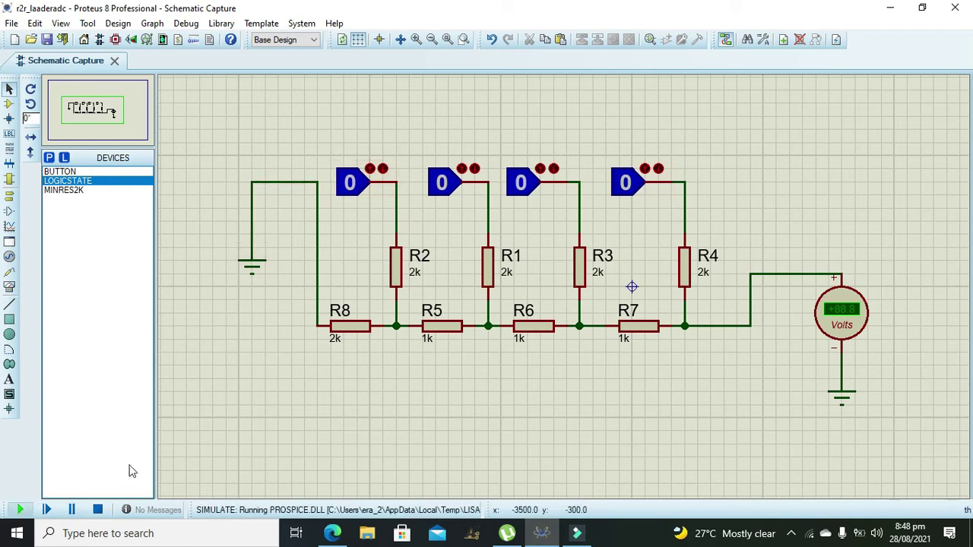
{"action": "left_click", "coordinate": [370, 170]}
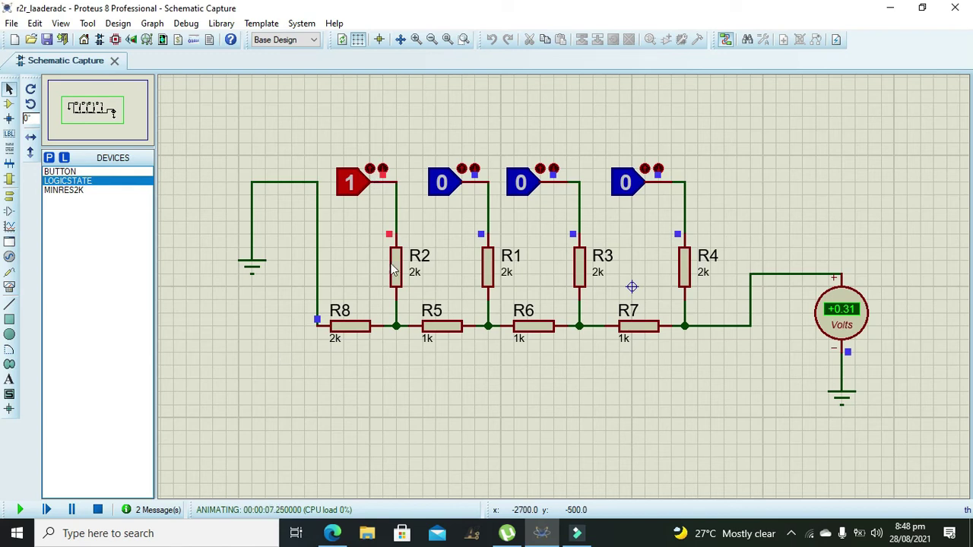
{"action": "left_click", "coordinate": [370, 169]}
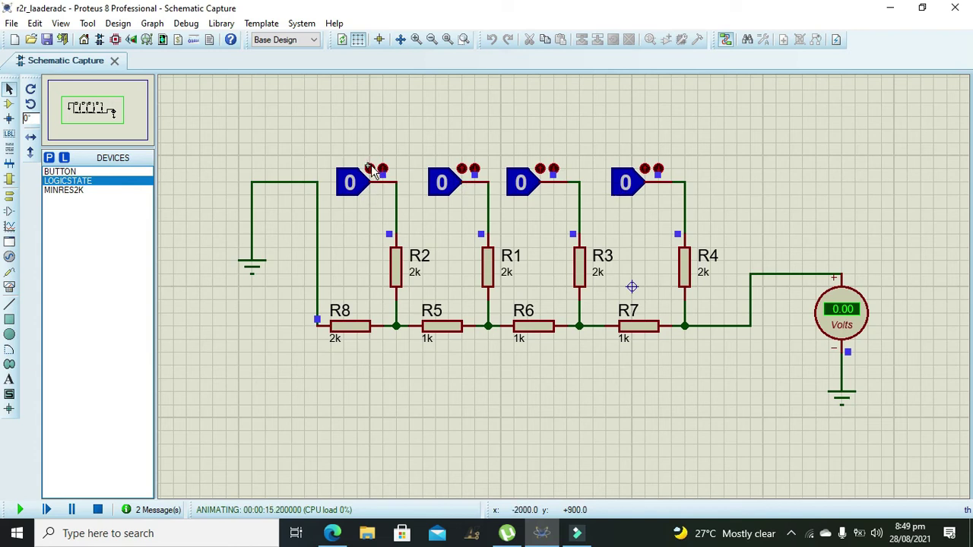
{"action": "left_click", "coordinate": [361, 186]}
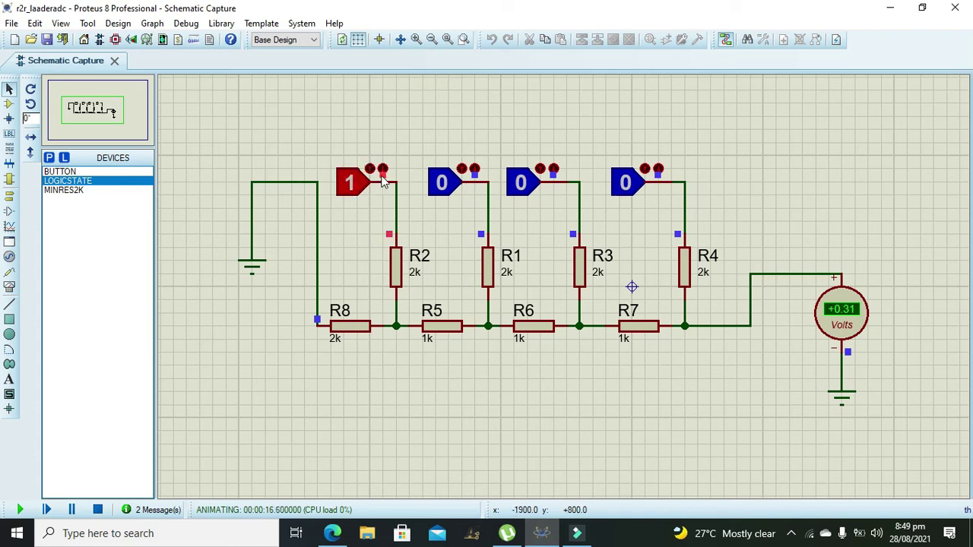
- Switch the second, third and fourth inputs to 1, bringing the voltmeter to +4.69 V
{"action": "left_click", "coordinate": [467, 175]}
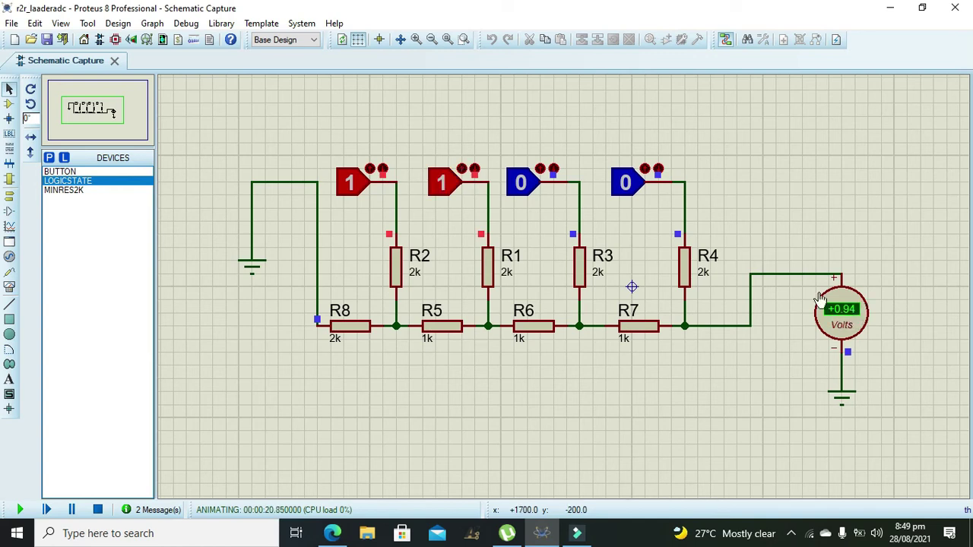
{"action": "left_click", "coordinate": [541, 172]}
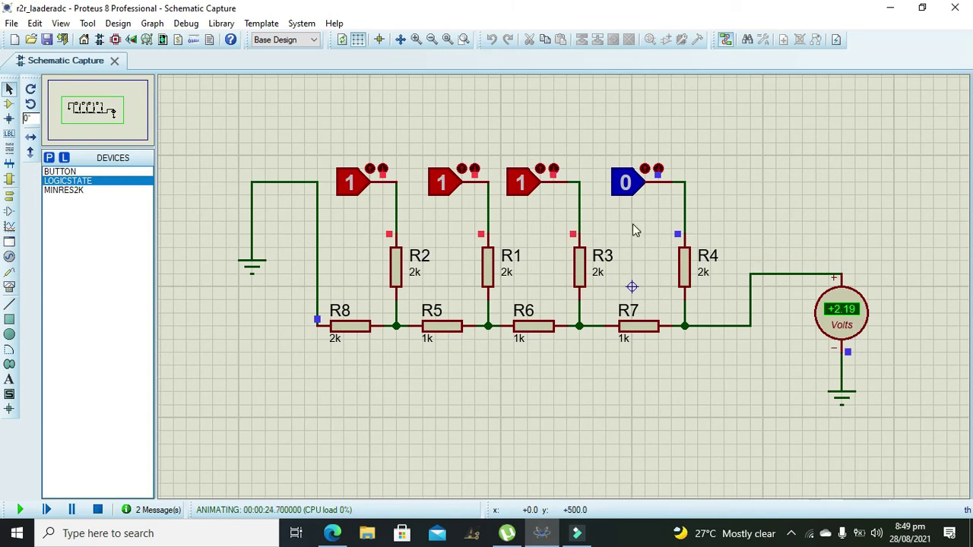
{"action": "left_click", "coordinate": [643, 167]}
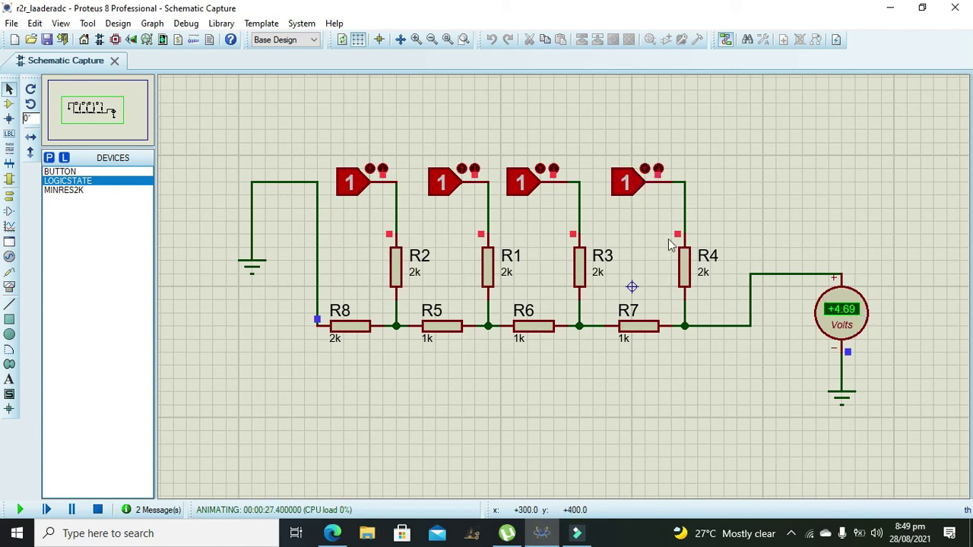
- Toggle the third and fourth logic inputs to test combinations such as 1101, 1001 and 1011
{"action": "left_click", "coordinate": [660, 172]}
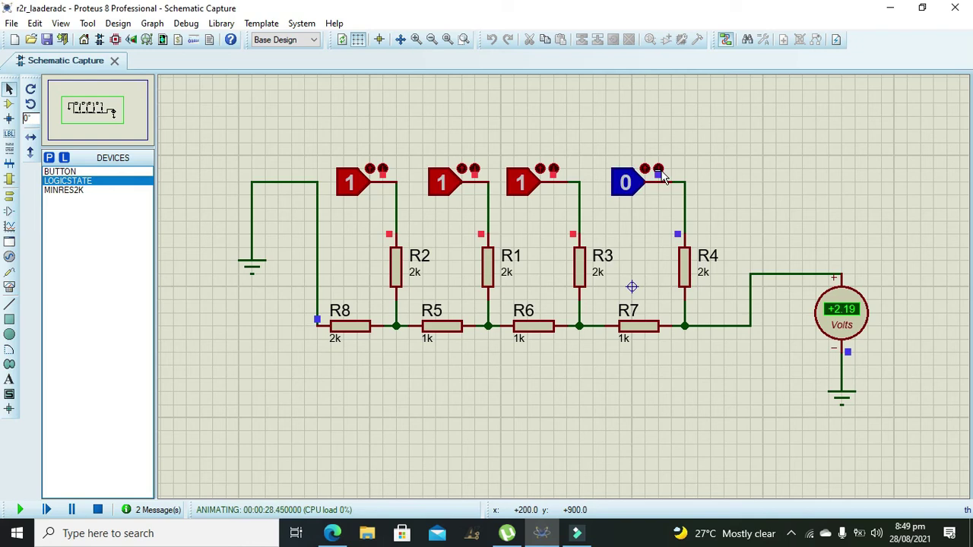
{"action": "left_click", "coordinate": [553, 170]}
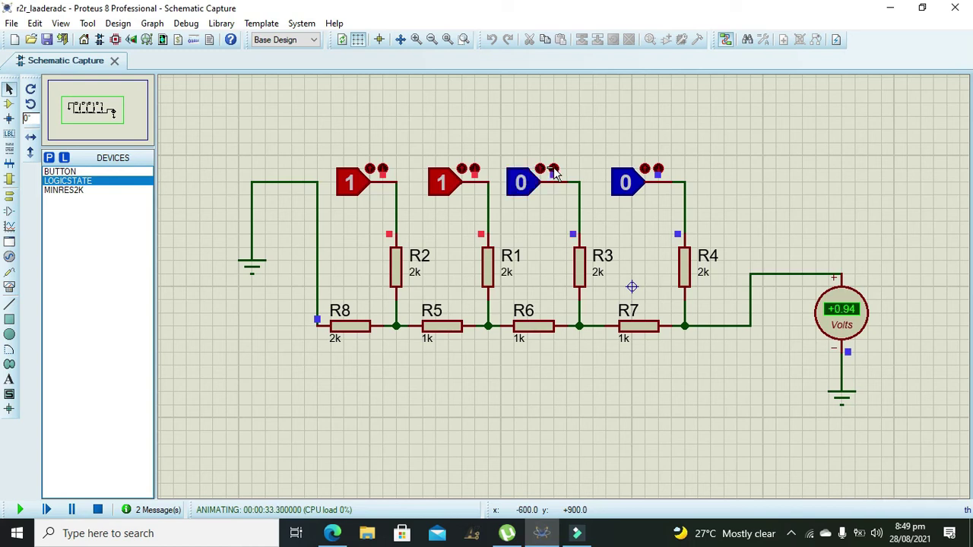
{"action": "left_click", "coordinate": [643, 170]}
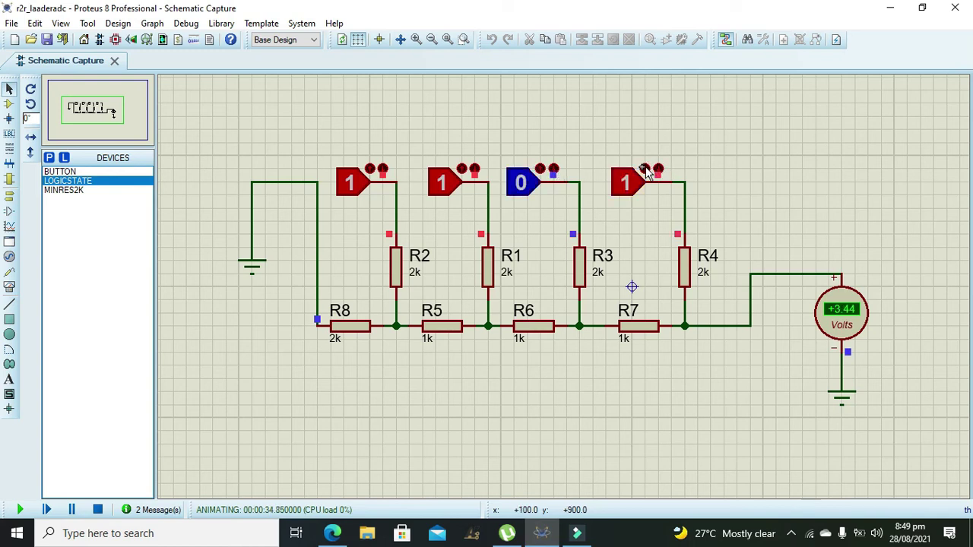
- Toggle the first and second inputs through 0011 to 0111, with the voltmeter reading +4.37 V
{"action": "left_click", "coordinate": [472, 170]}
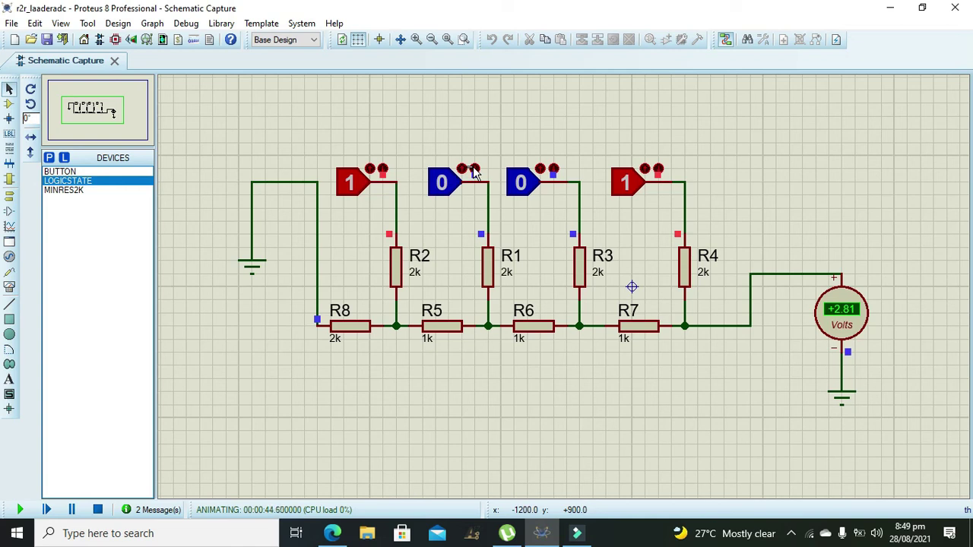
{"action": "left_click", "coordinate": [539, 170]}
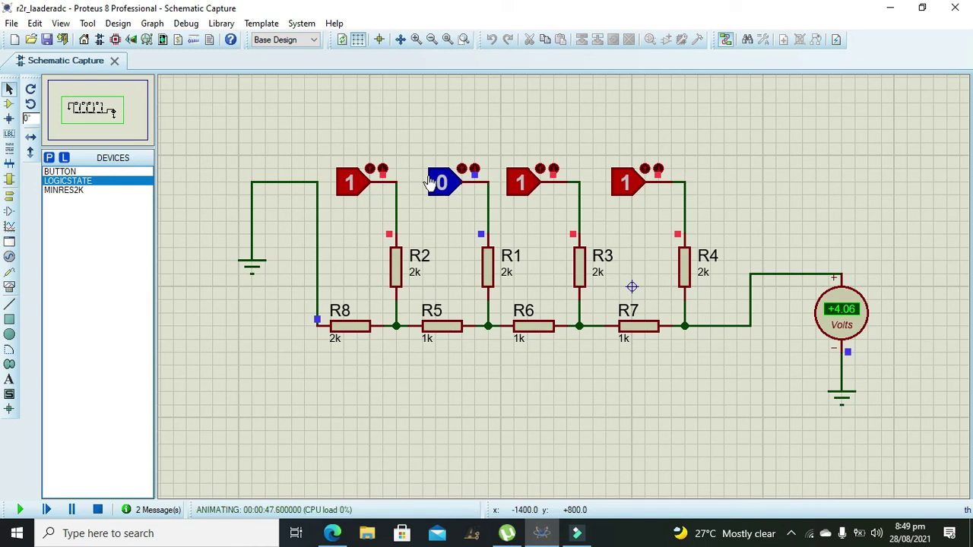
{"action": "left_click", "coordinate": [372, 169]}
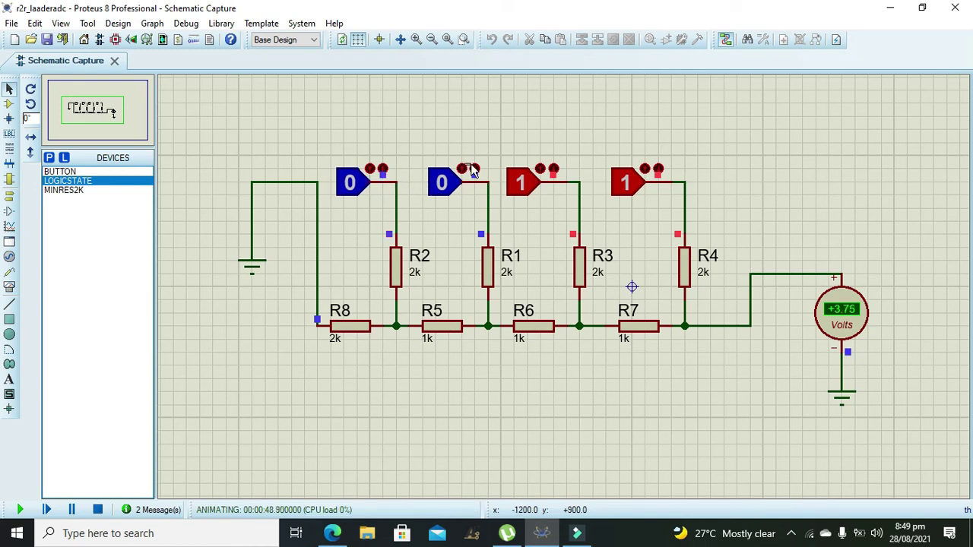
{"action": "left_click", "coordinate": [466, 167]}
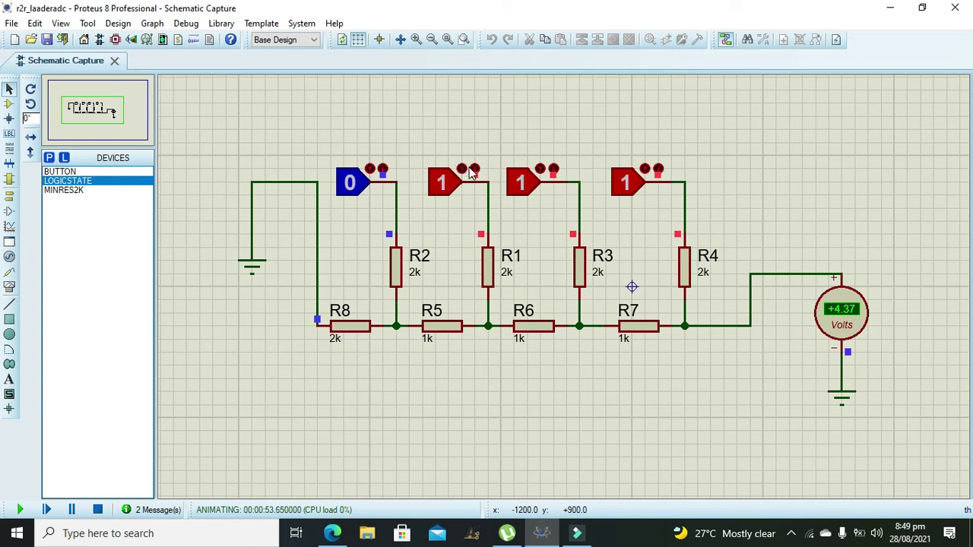
{"action": "left_click_drag", "start_coordinate": [306, 135], "coordinate": [158, 155]}
{"action": "left_click_drag", "start_coordinate": [870, 177], "coordinate": [807, 164]}
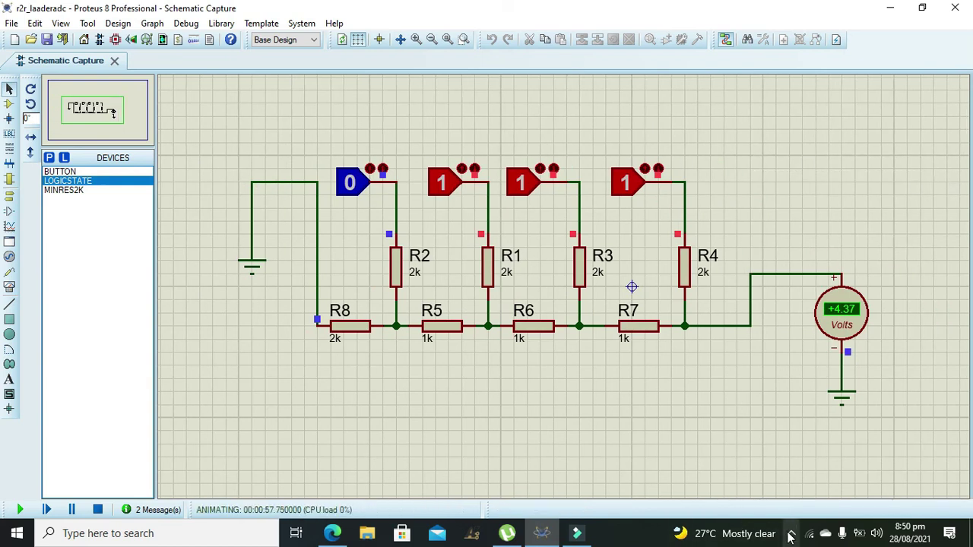